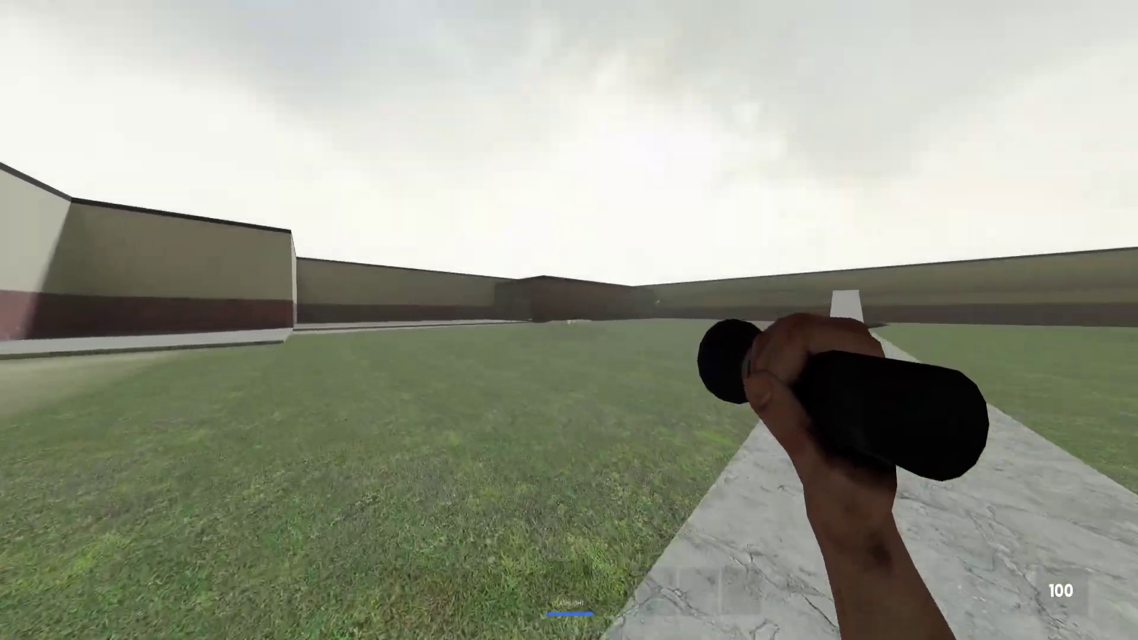
key("w")
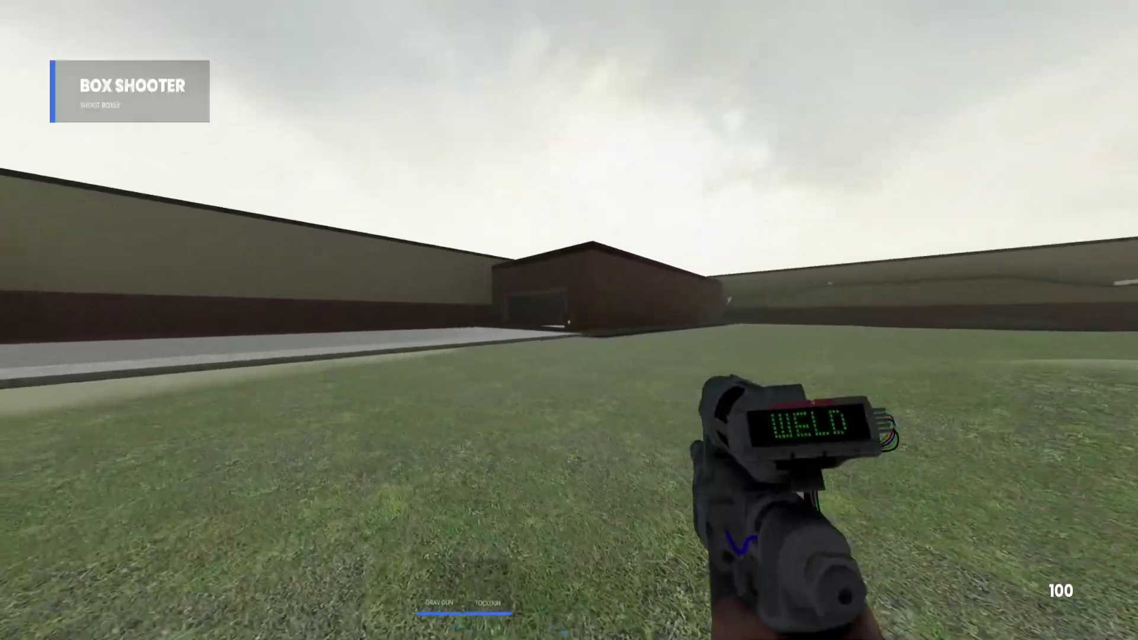
key("w")
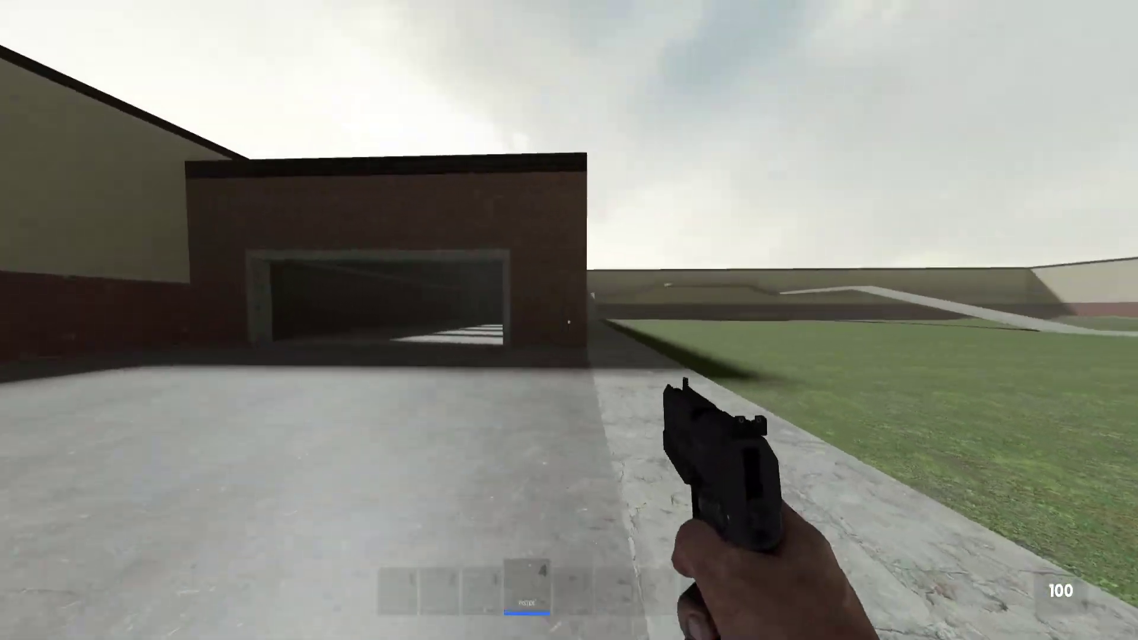
key("w")
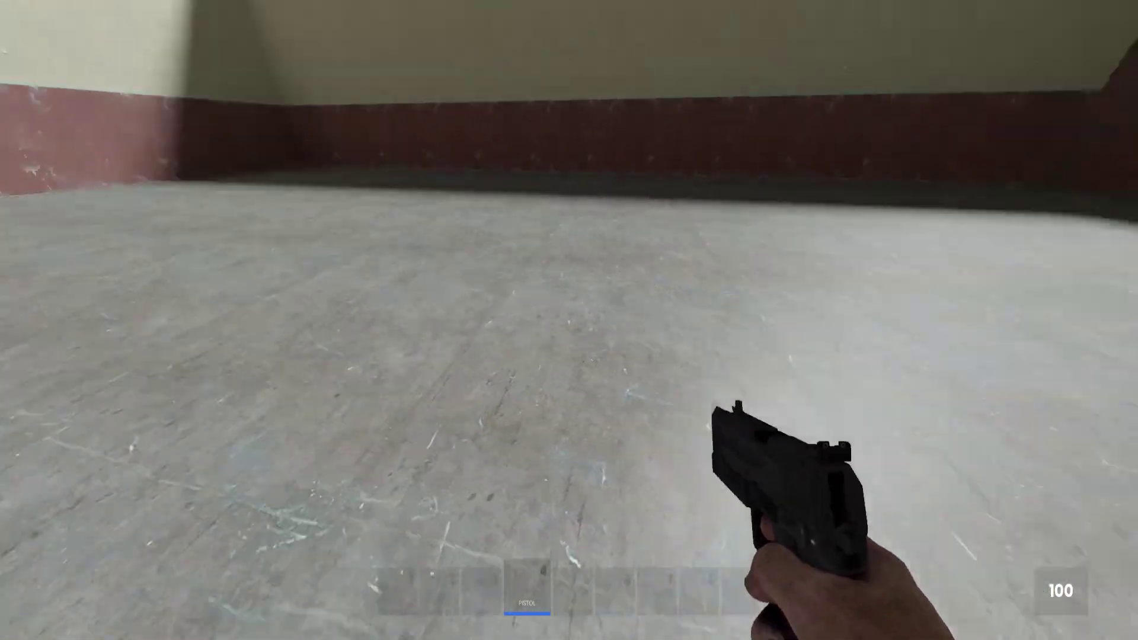
left_click(569, 322)
key("w")
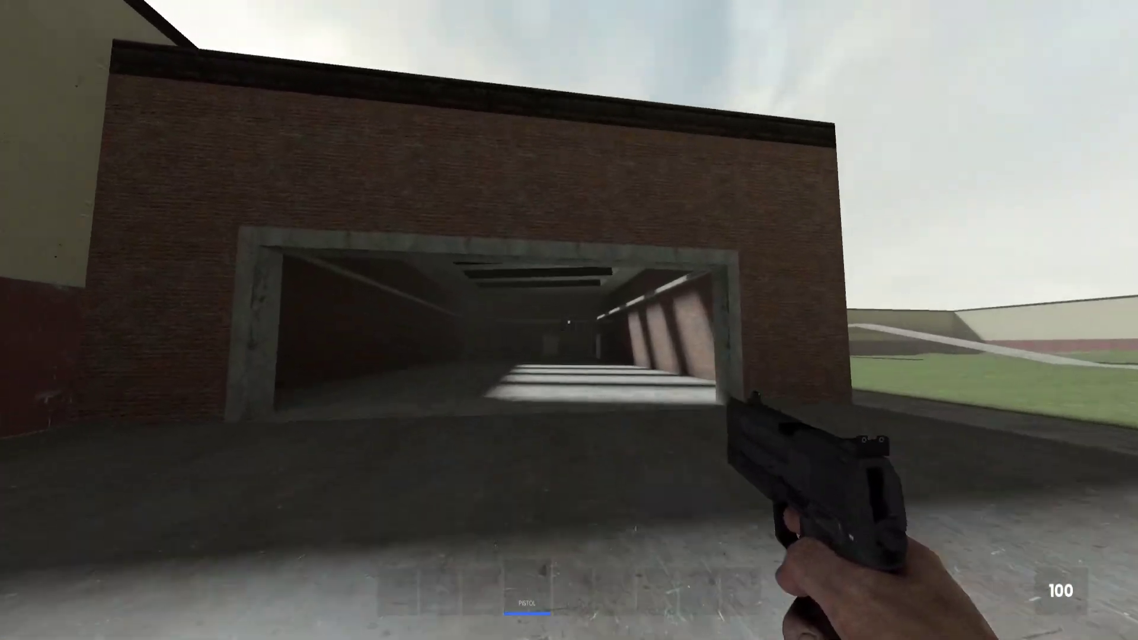
key("w")
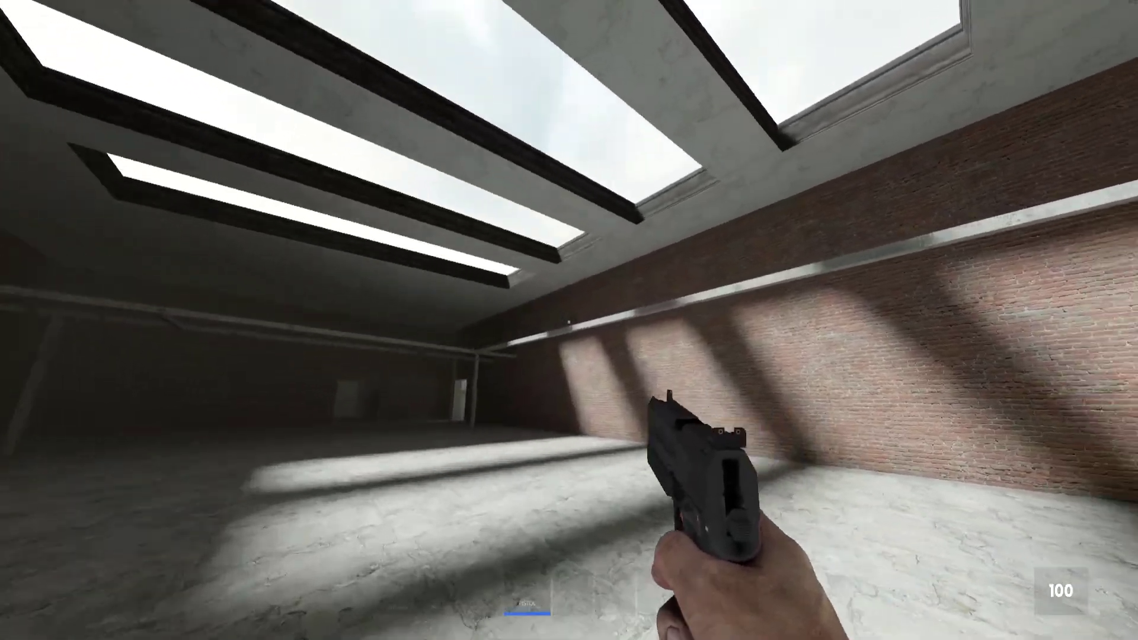
key("w")
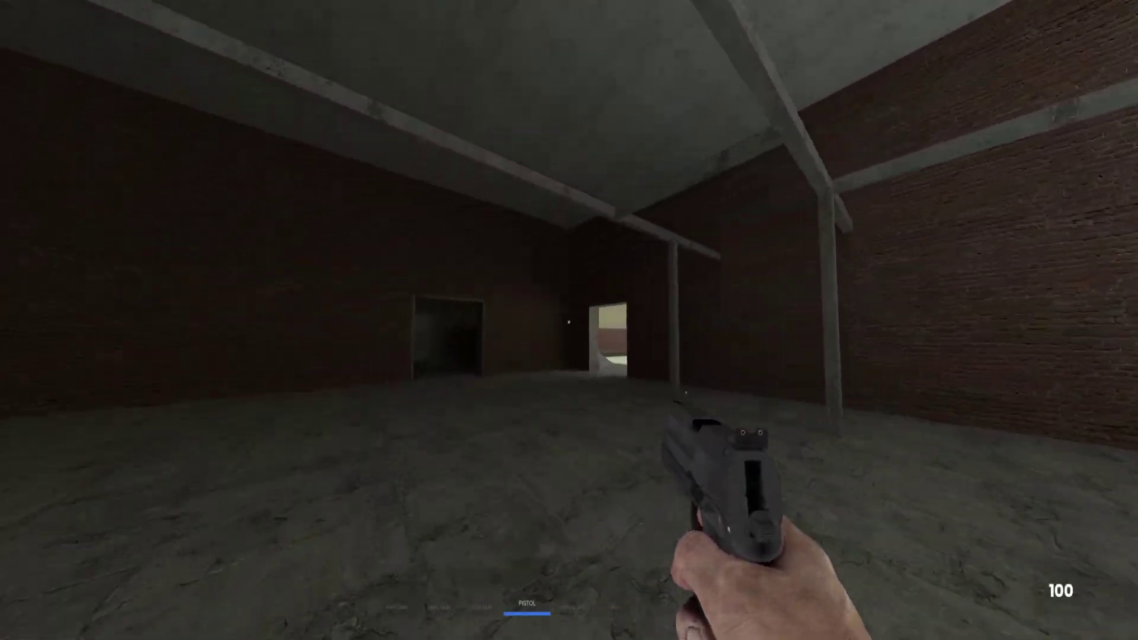
key("s")
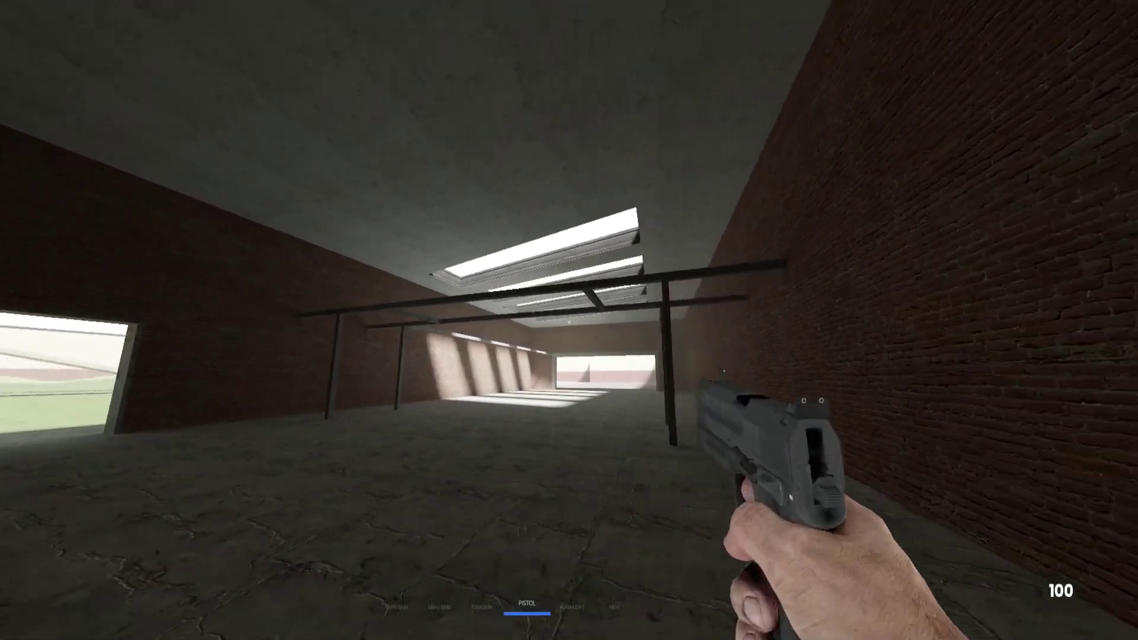
key("w")
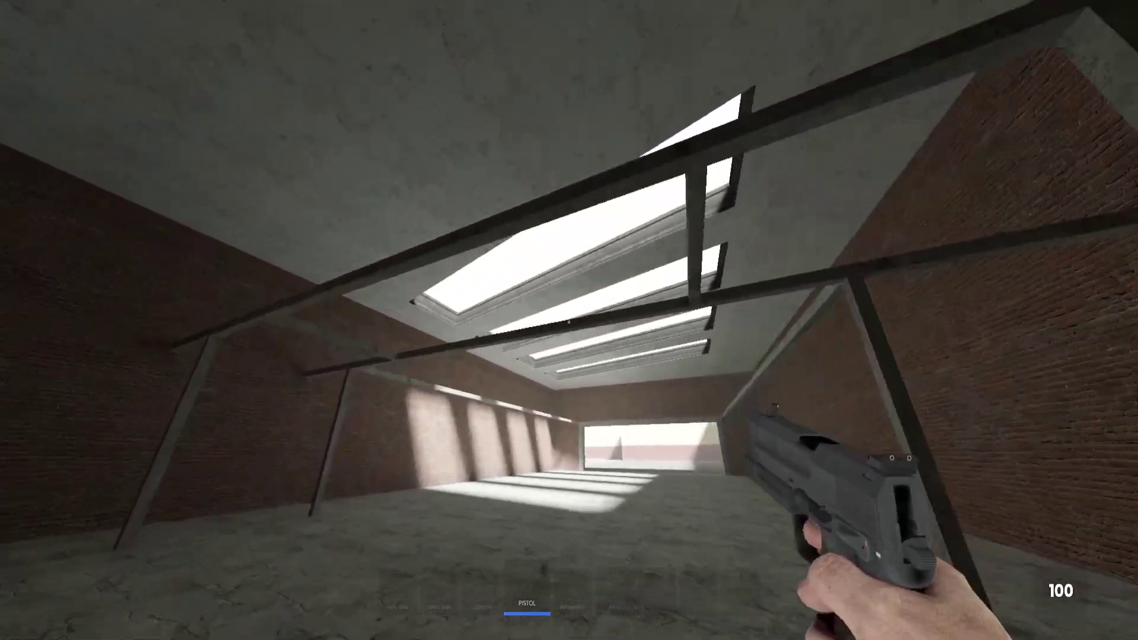
key("w")
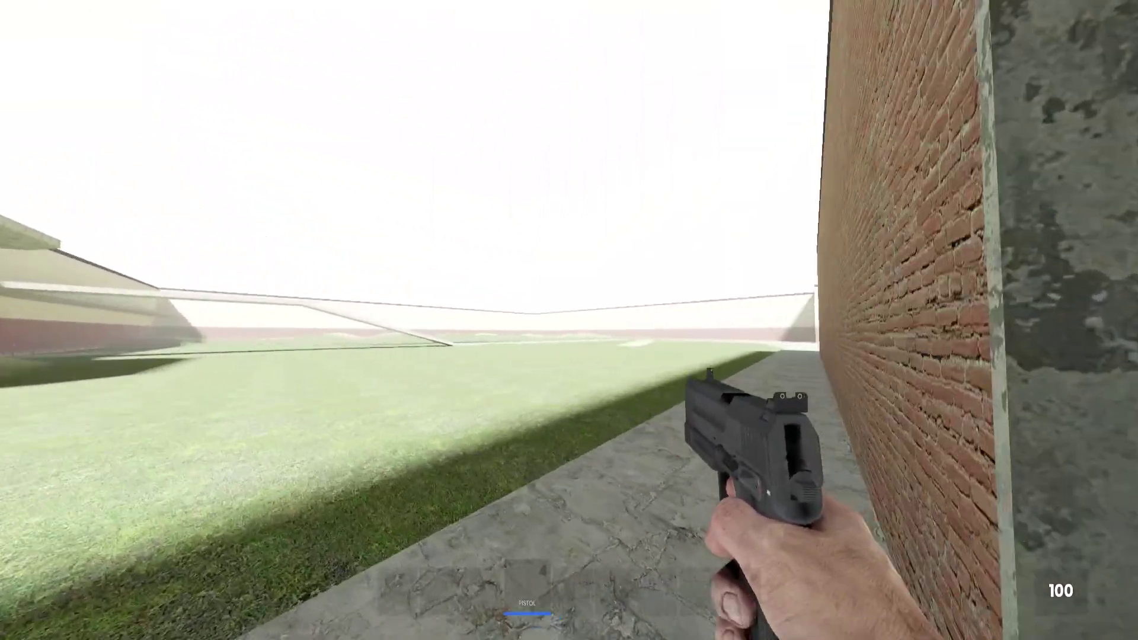
key("a")
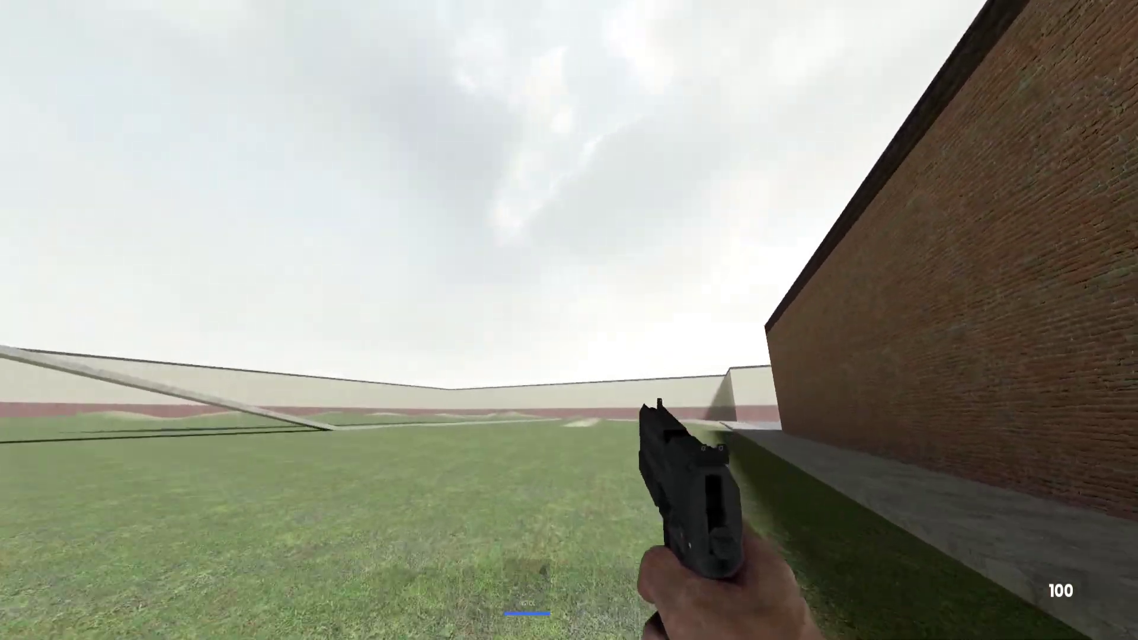
key("s")
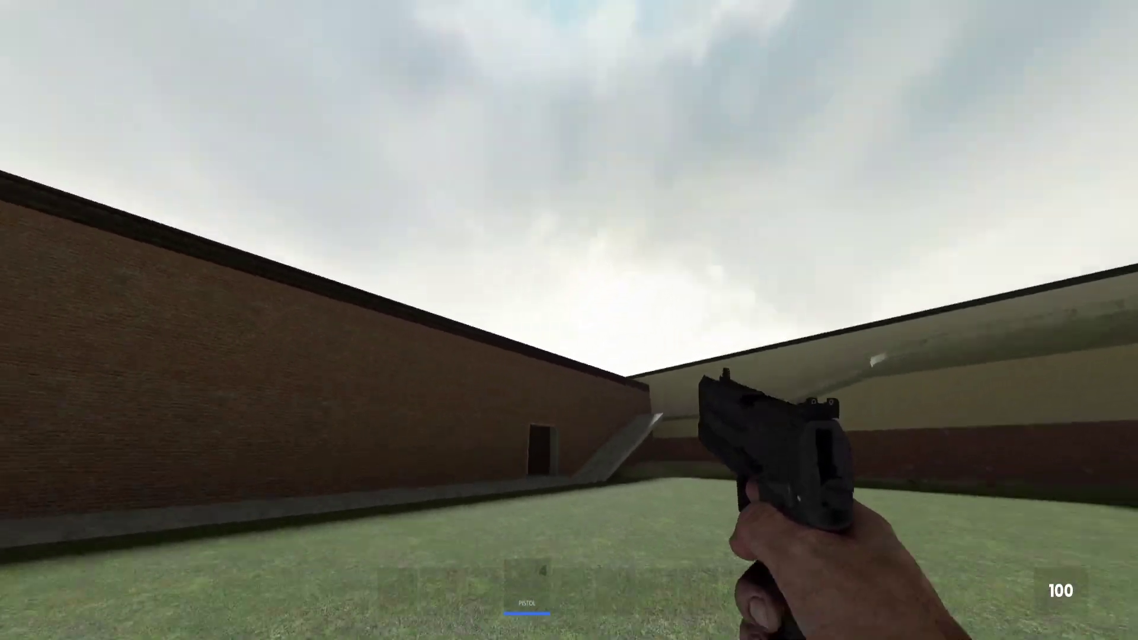
key("d")
key("w")
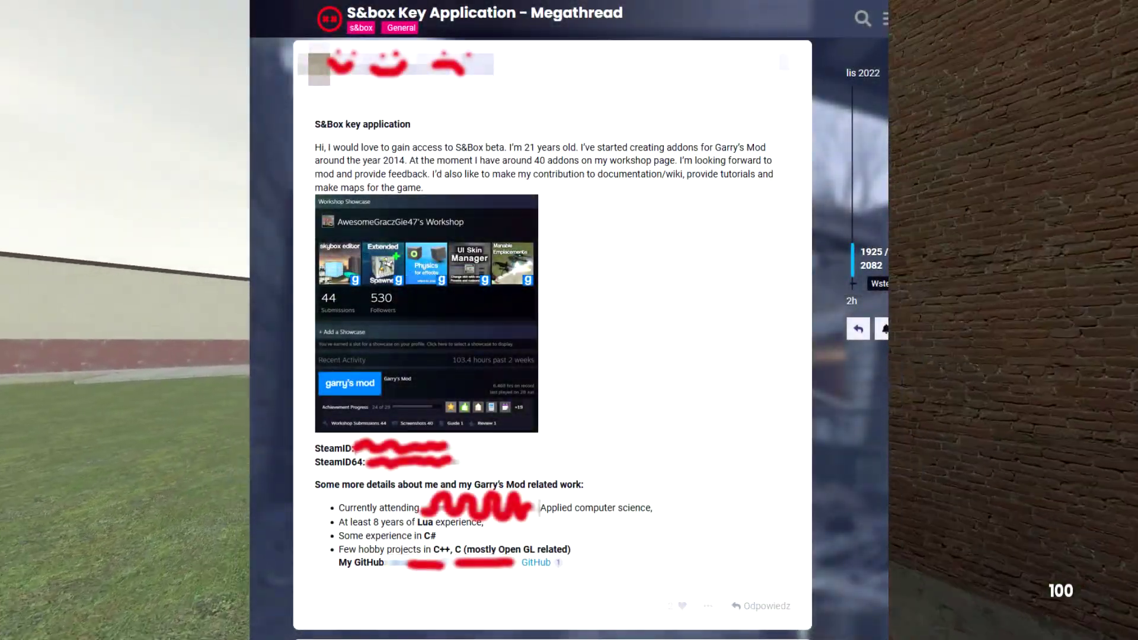
key("w")
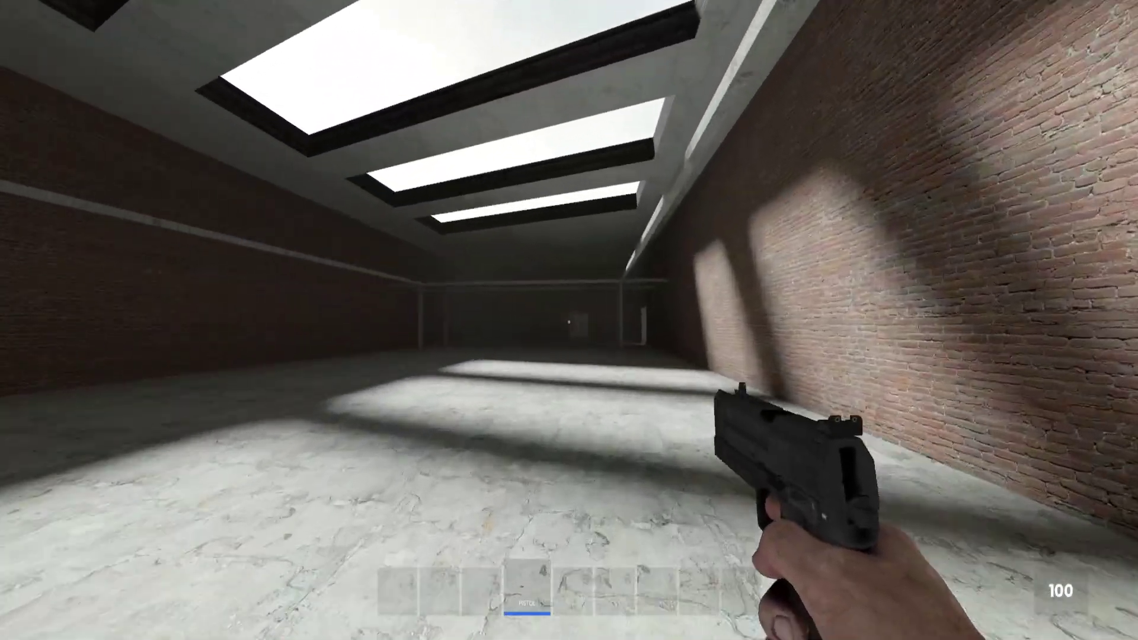
key("w")
left_click(569, 322)
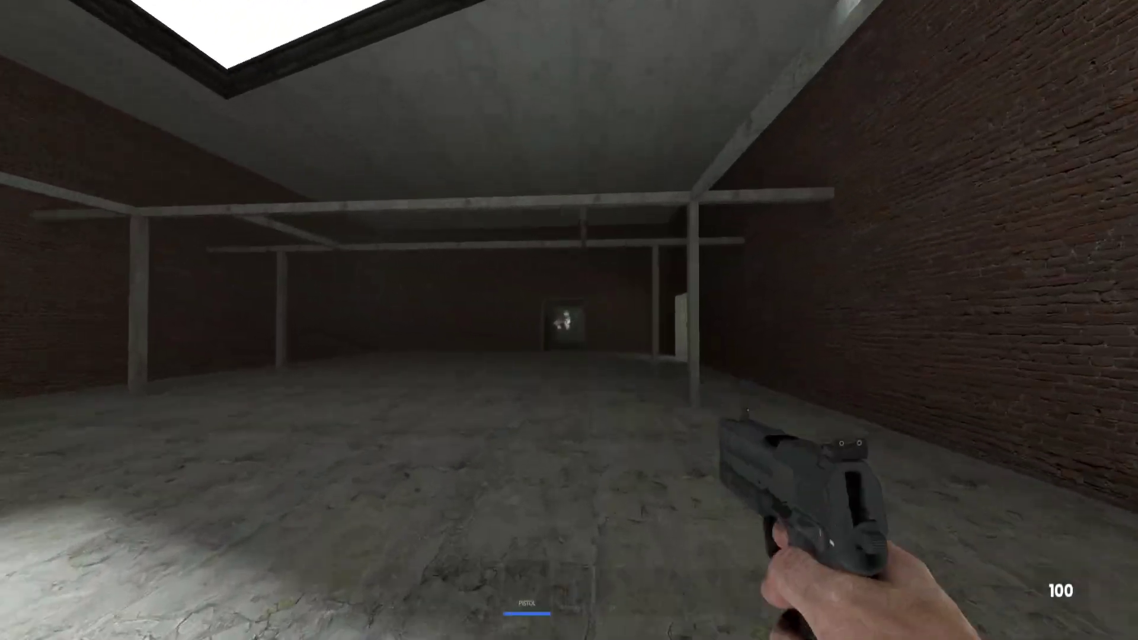
key("5")
key("w")
left_click(569, 320)
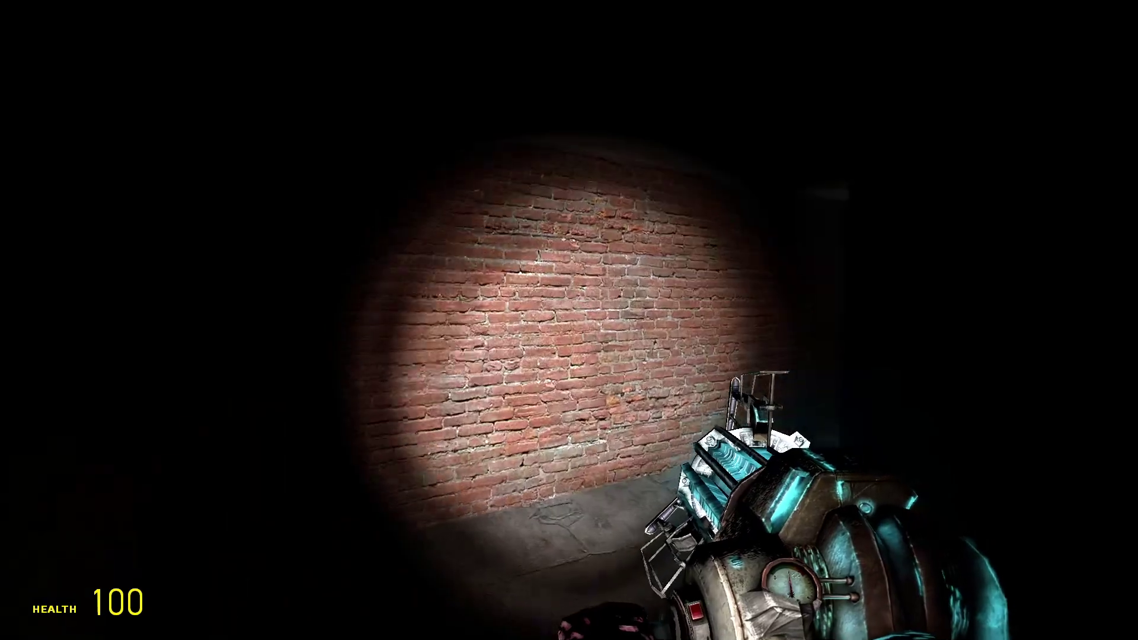
key("w")
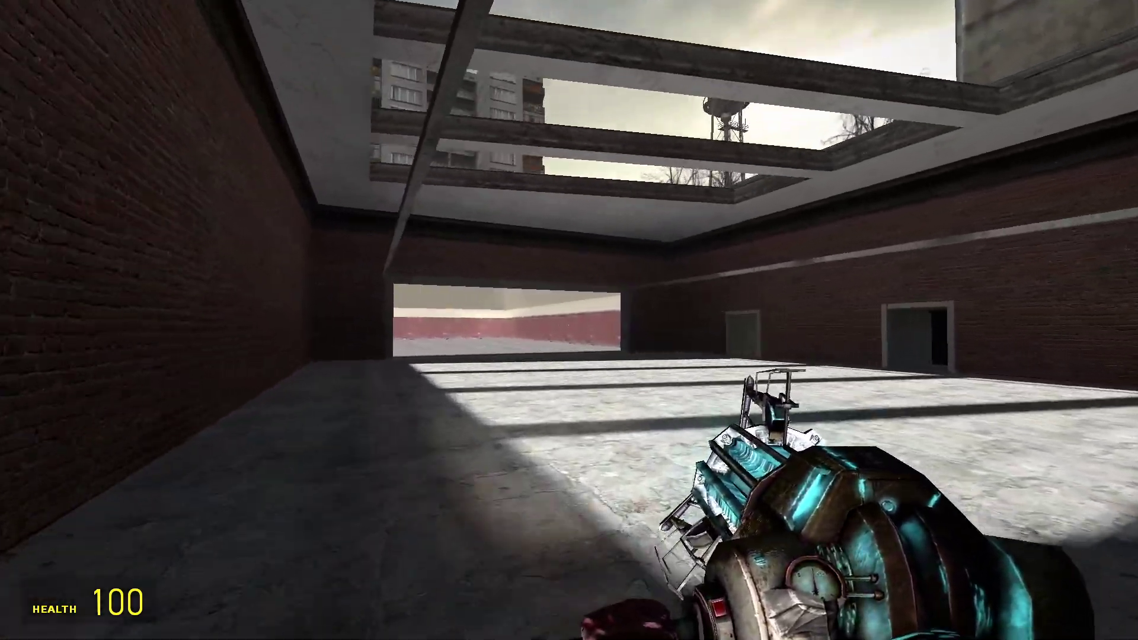
key("w")
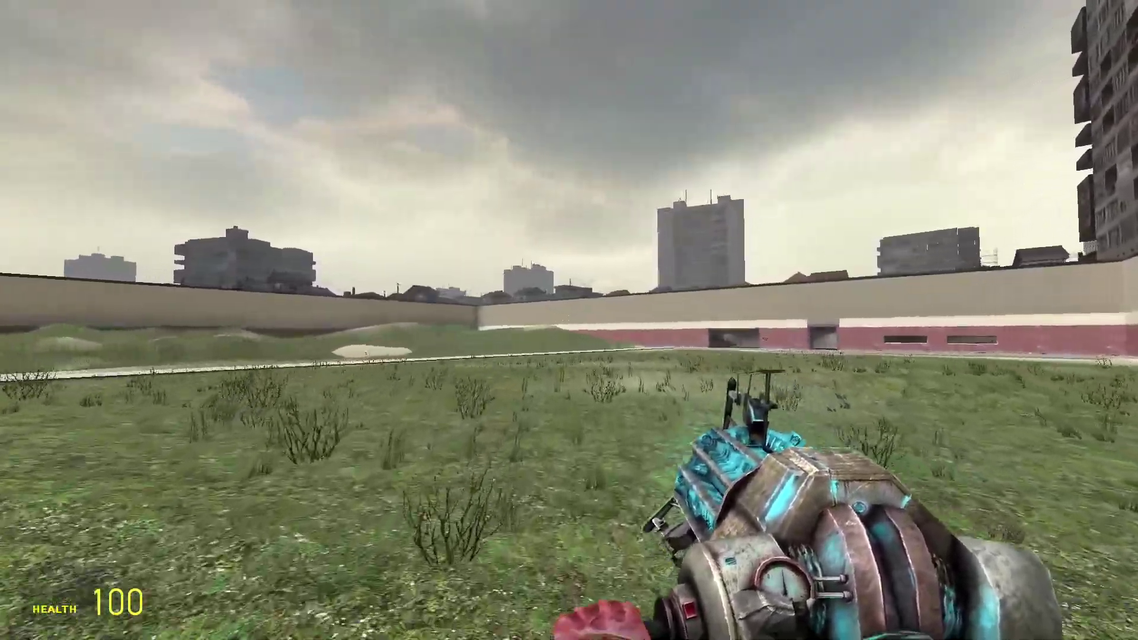
key("w")
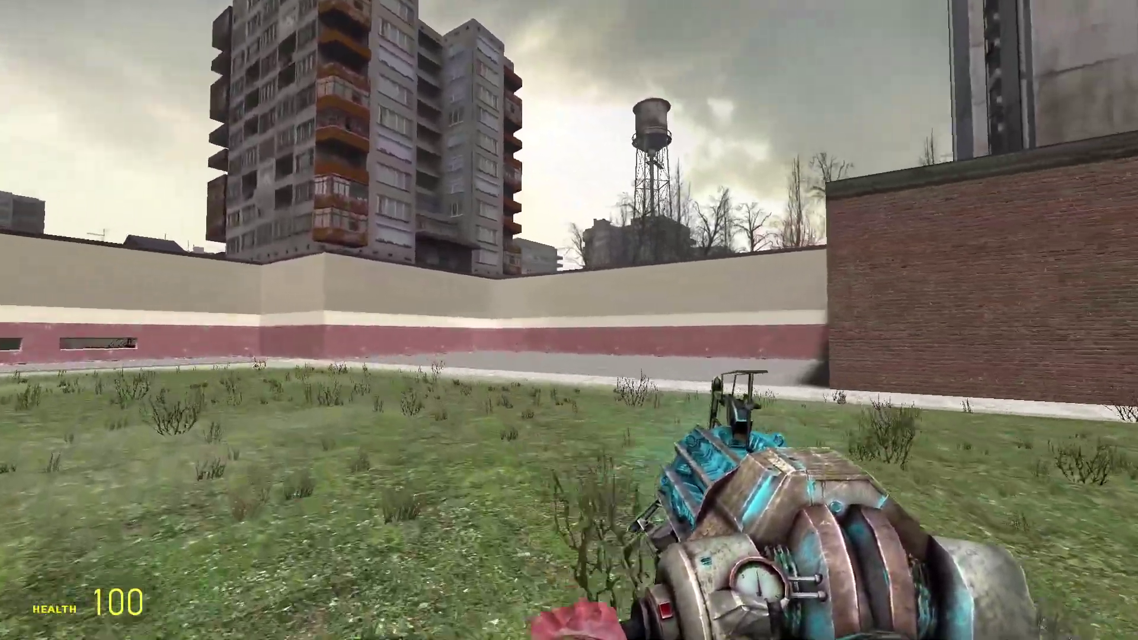
key("w")
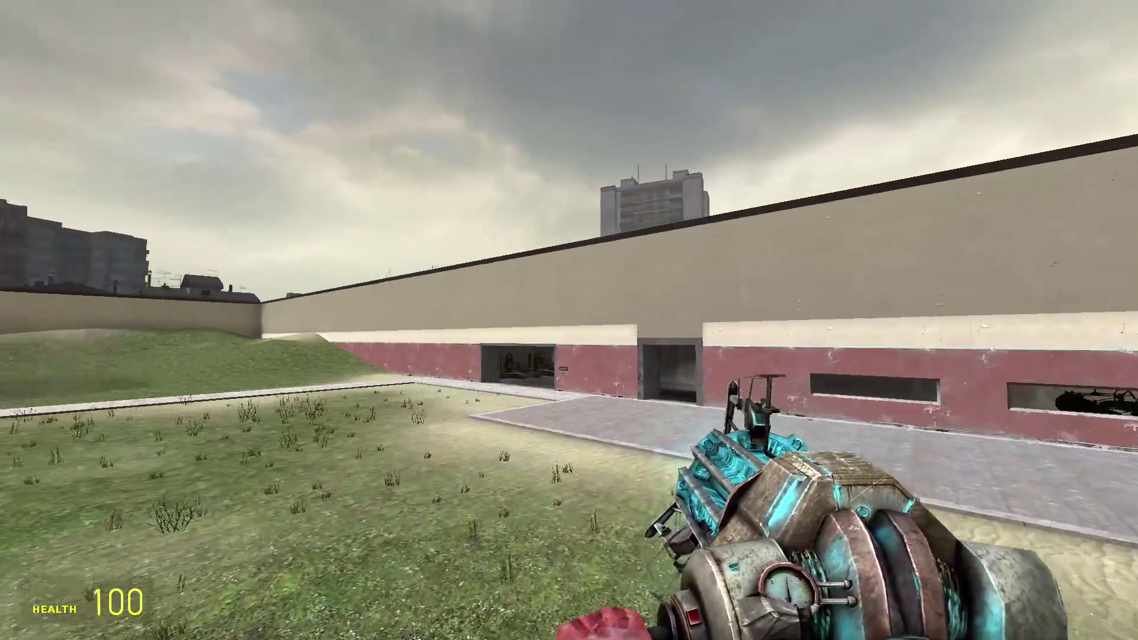
key("w")
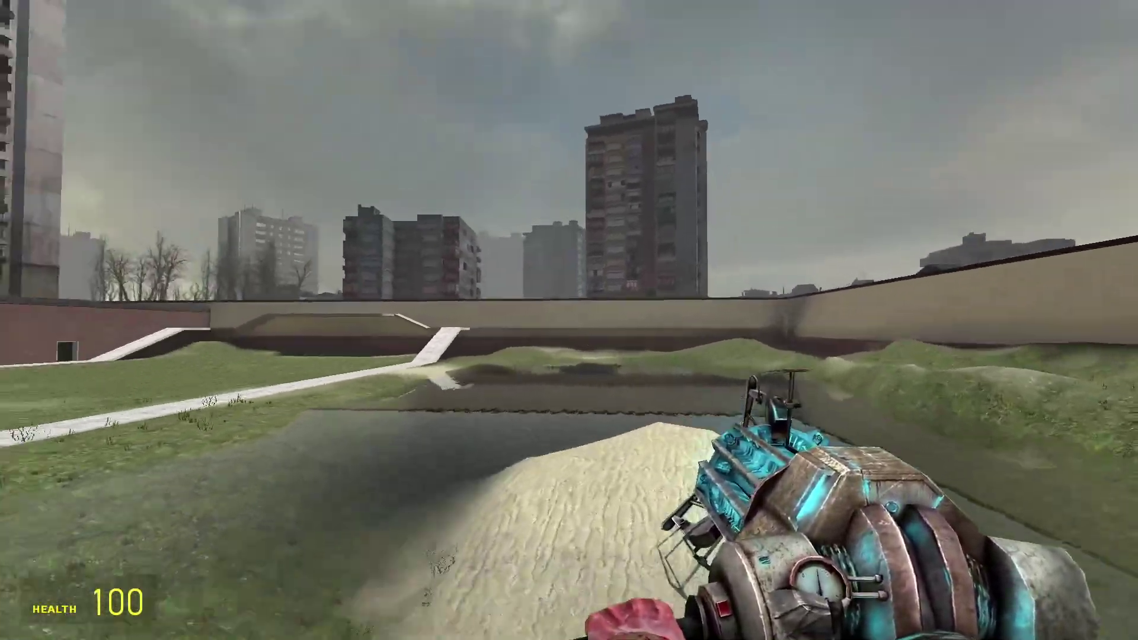
key("w")
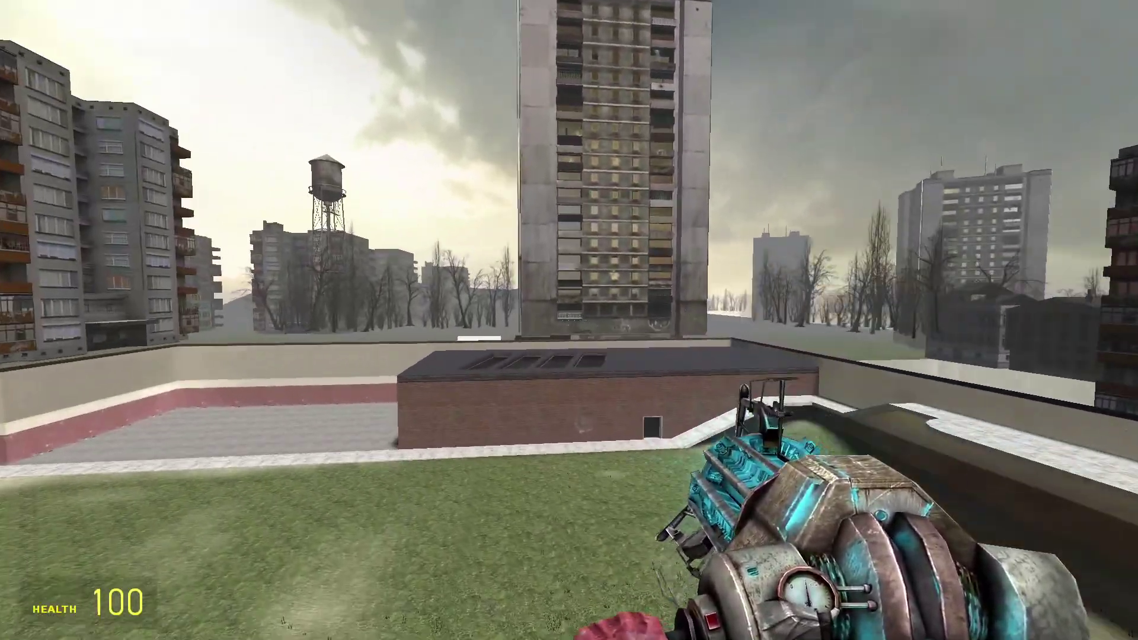
key("w")
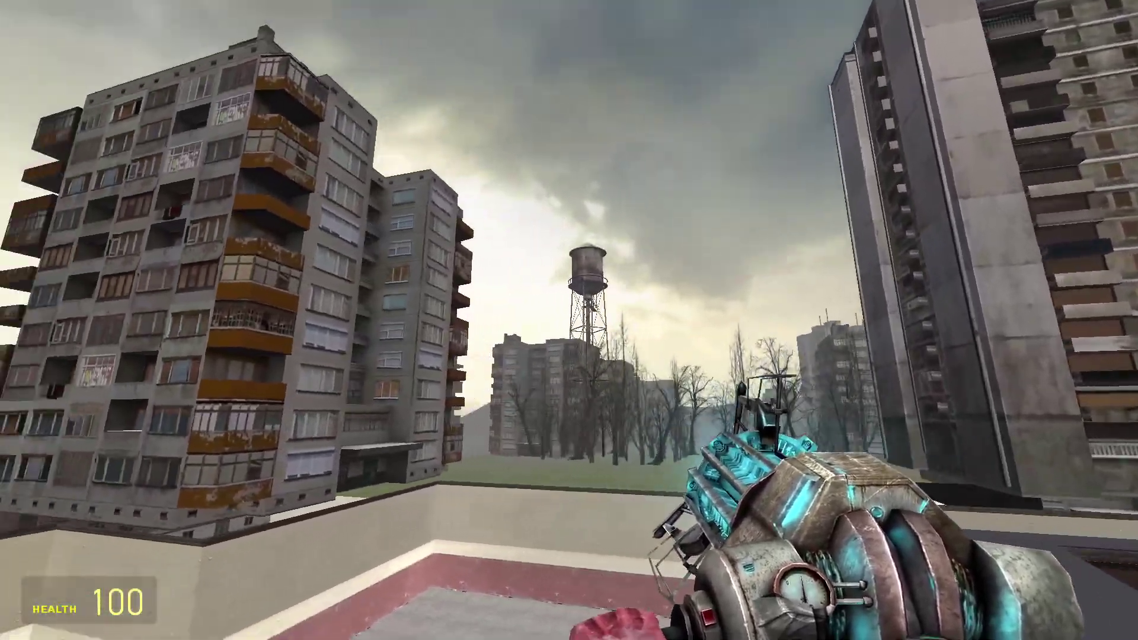
key("s")
key("w")
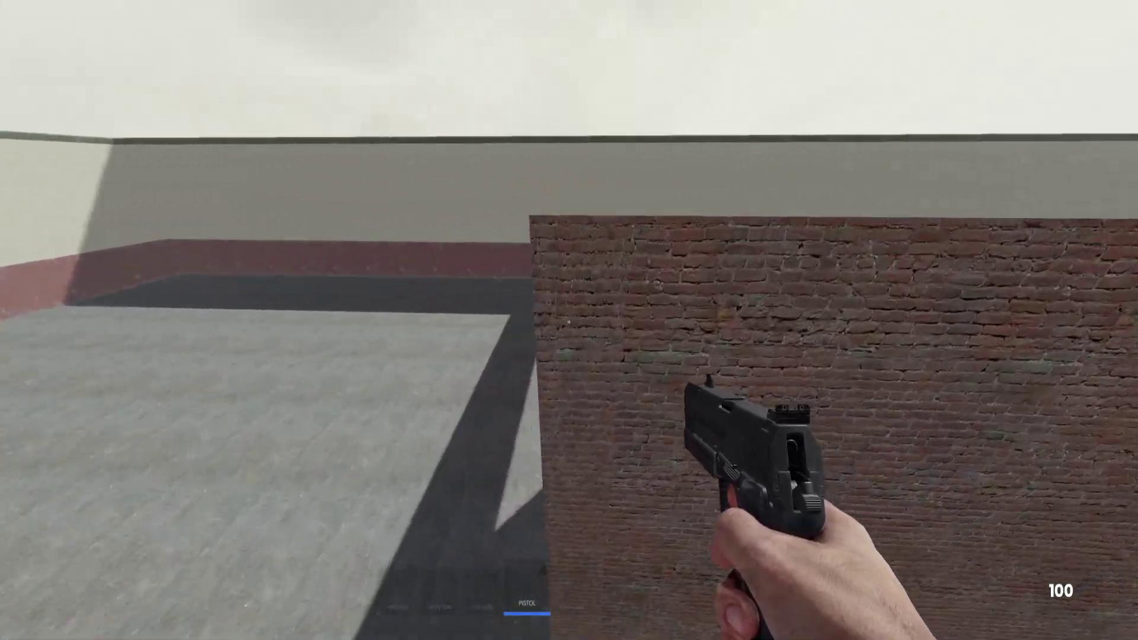
key("w")
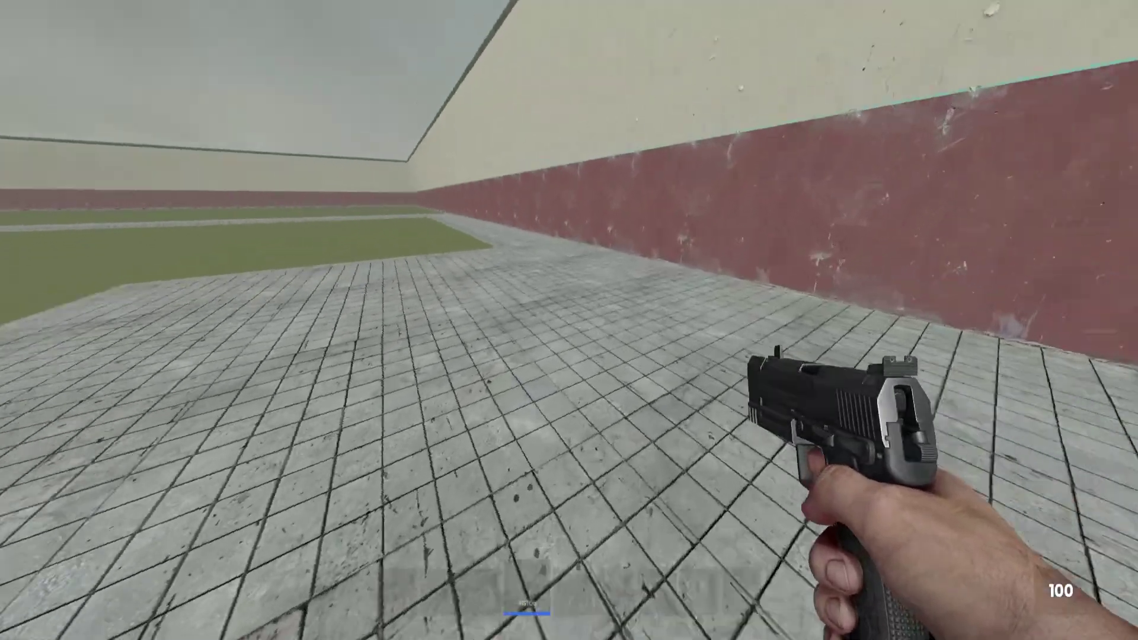
key("w")
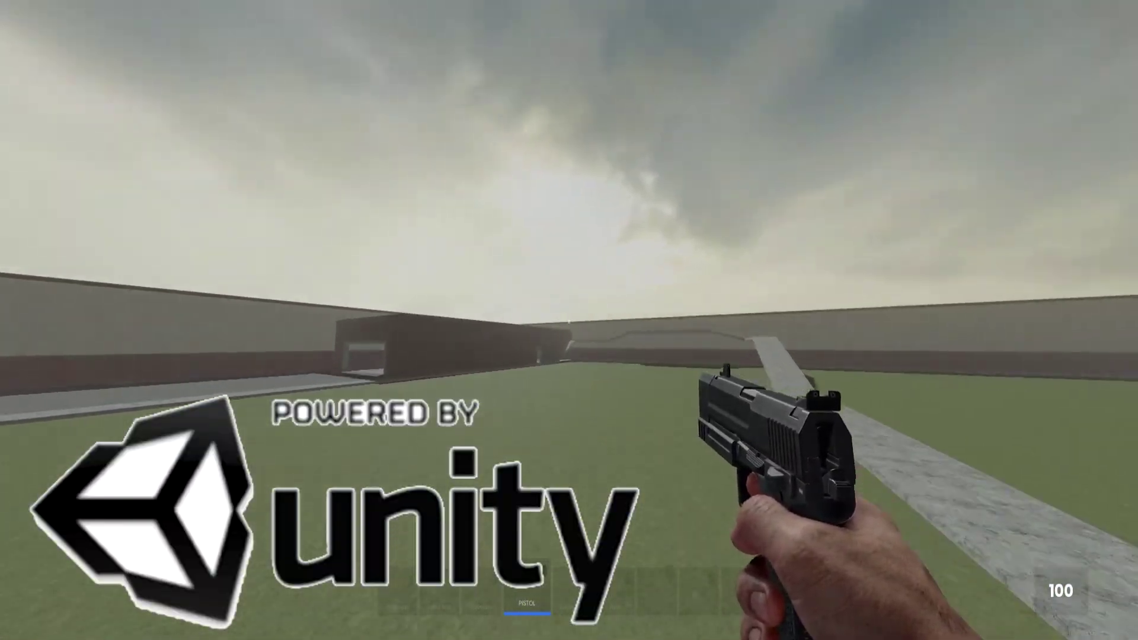
key("w")
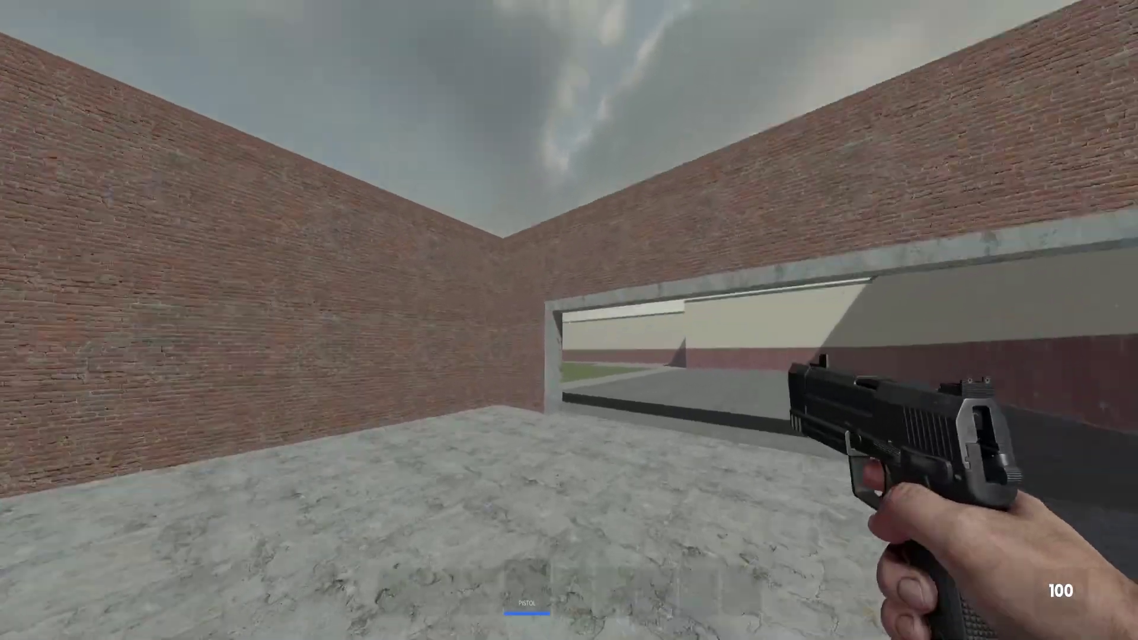
key("w")
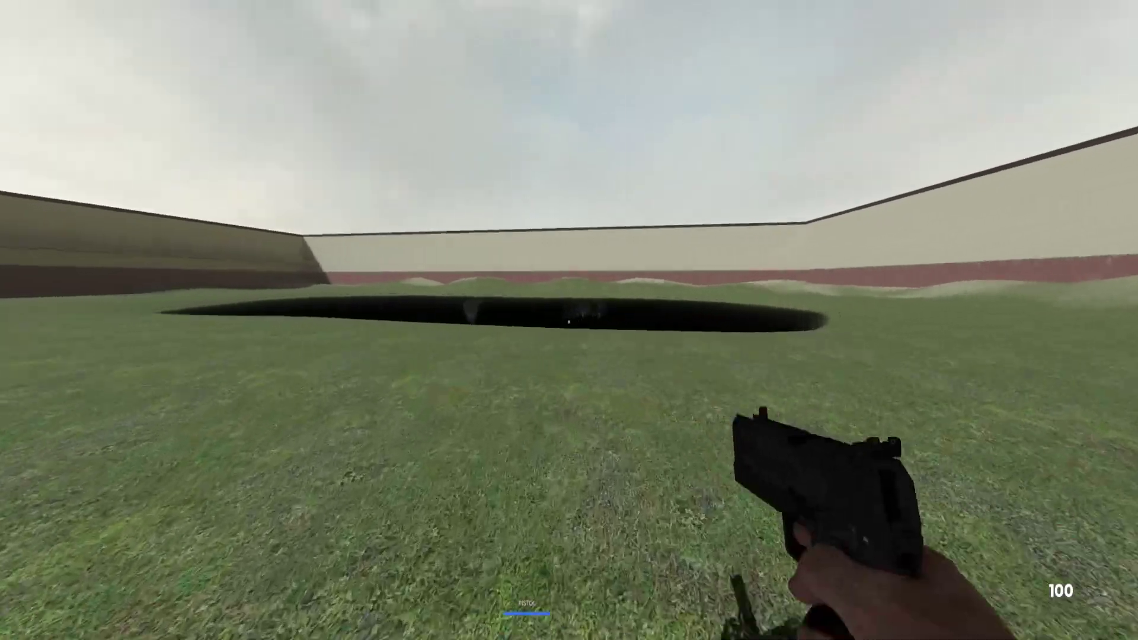
key("w")
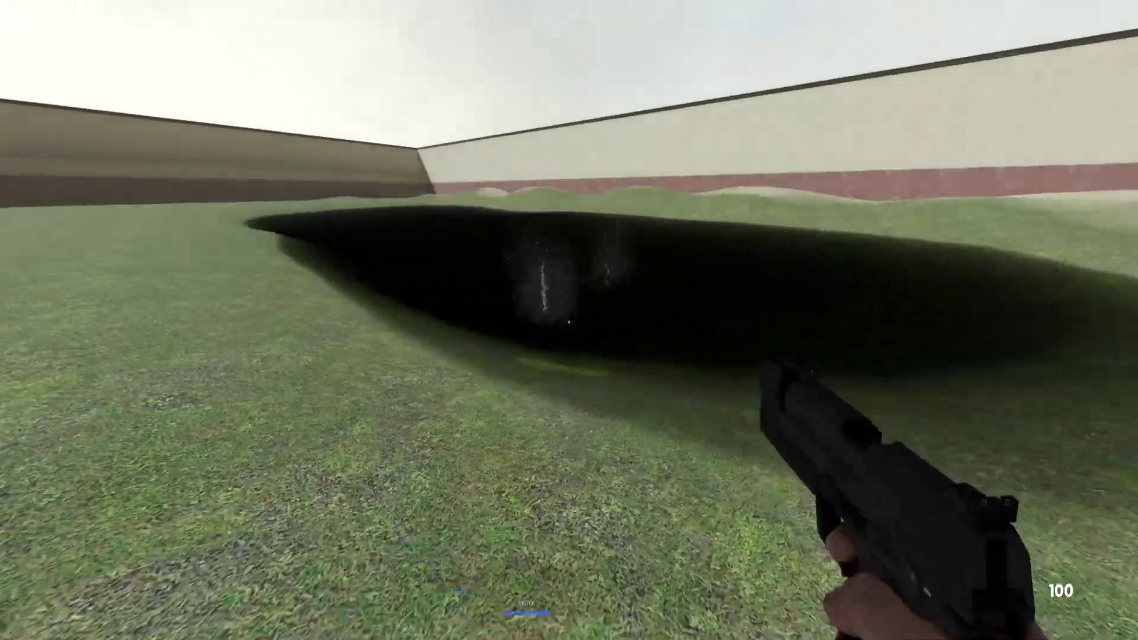
key("w")
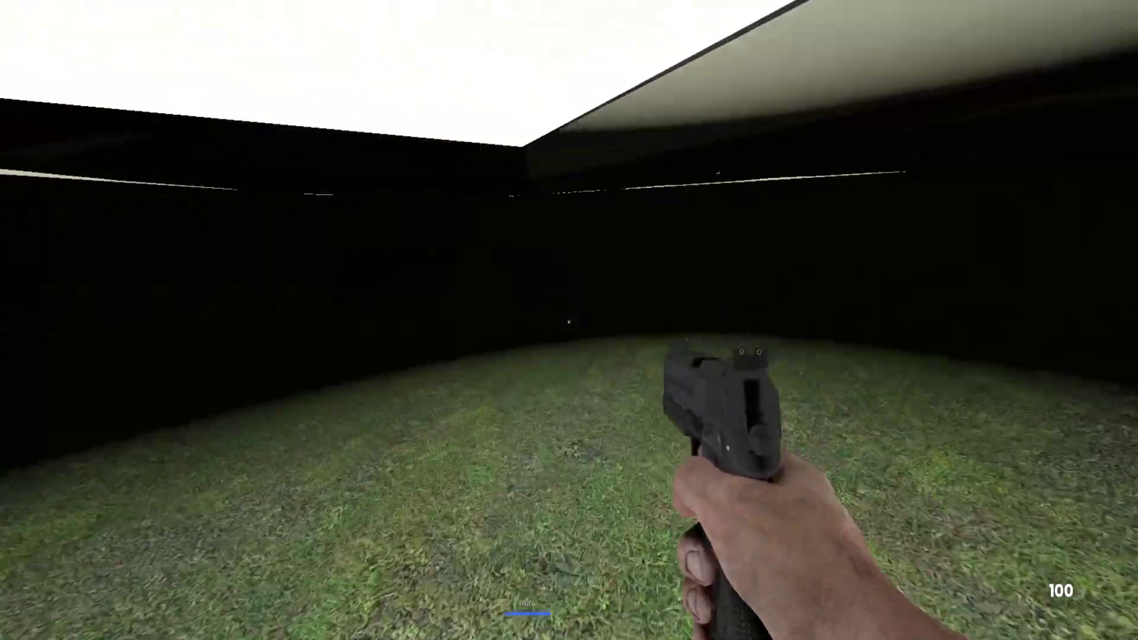
key("2")
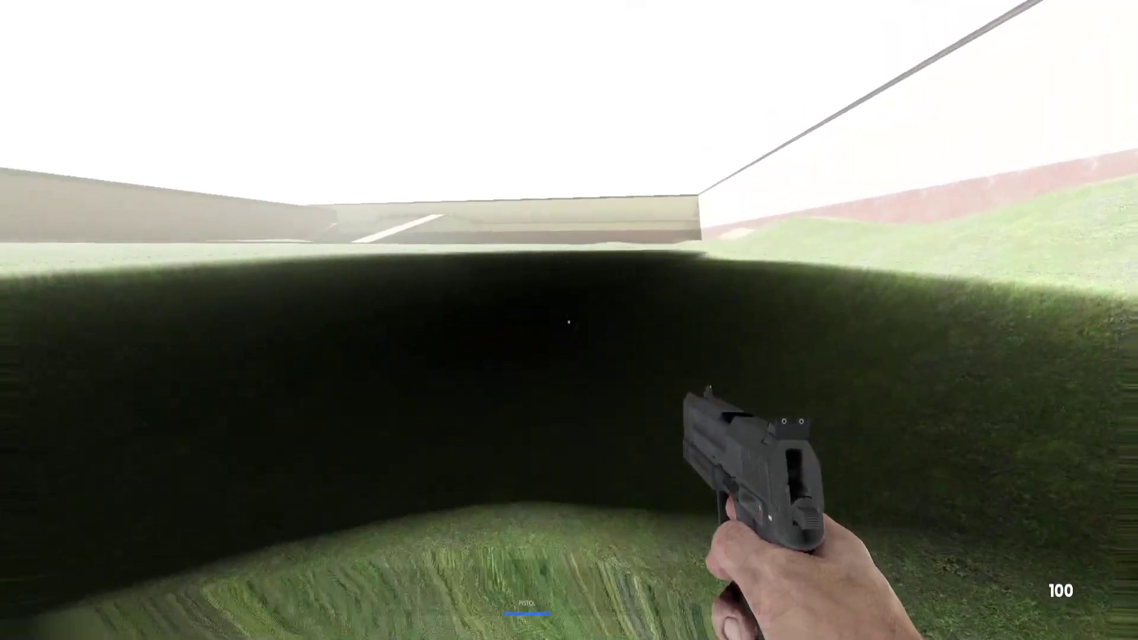
key("w")
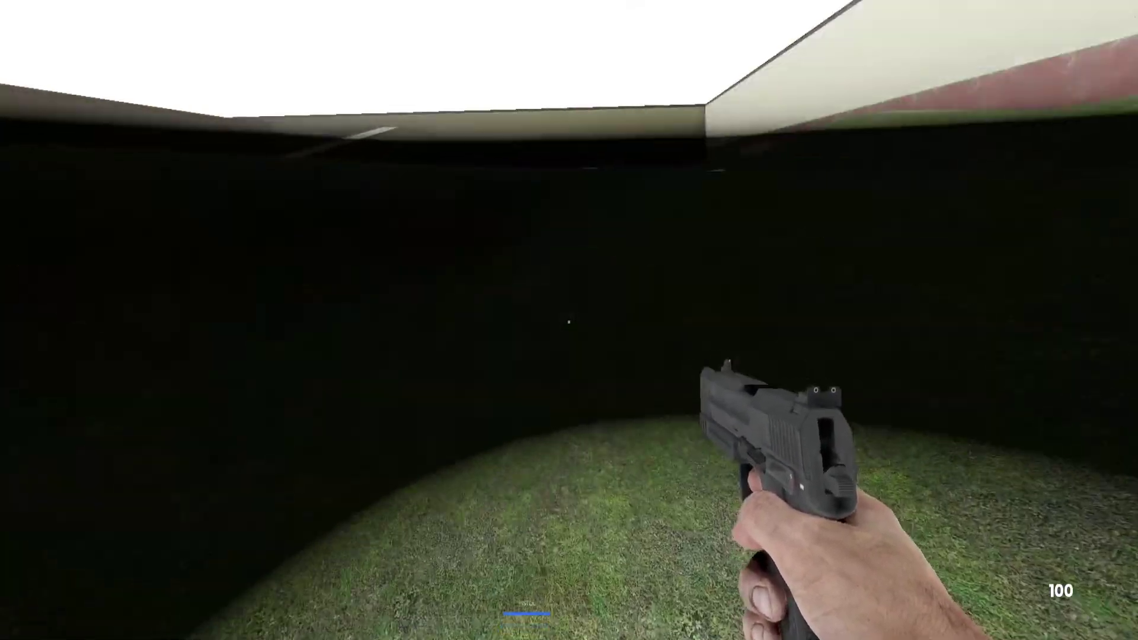
key("2")
key("w")
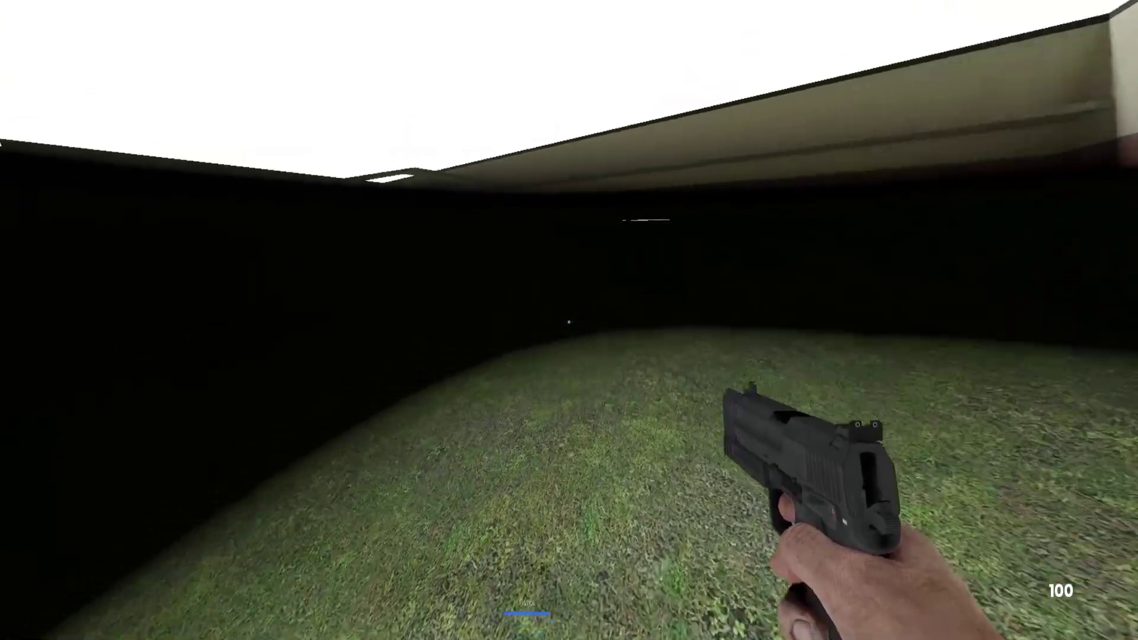
left_click(569, 320)
left_click(569, 320)
left_click(569, 320)
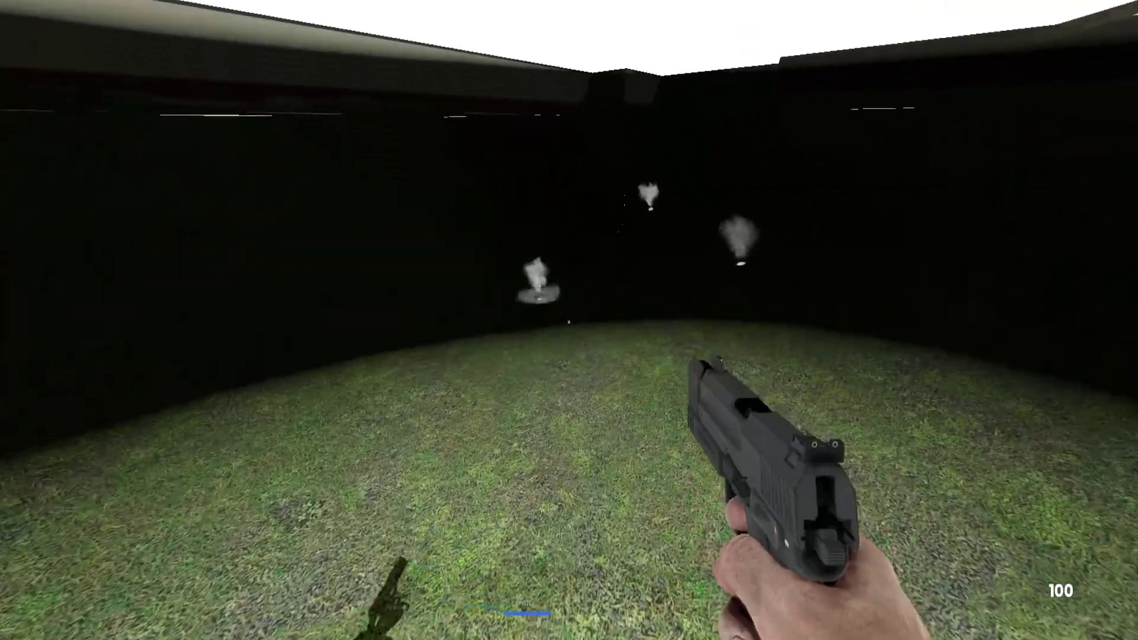
left_click(569, 320)
left_click(569, 320)
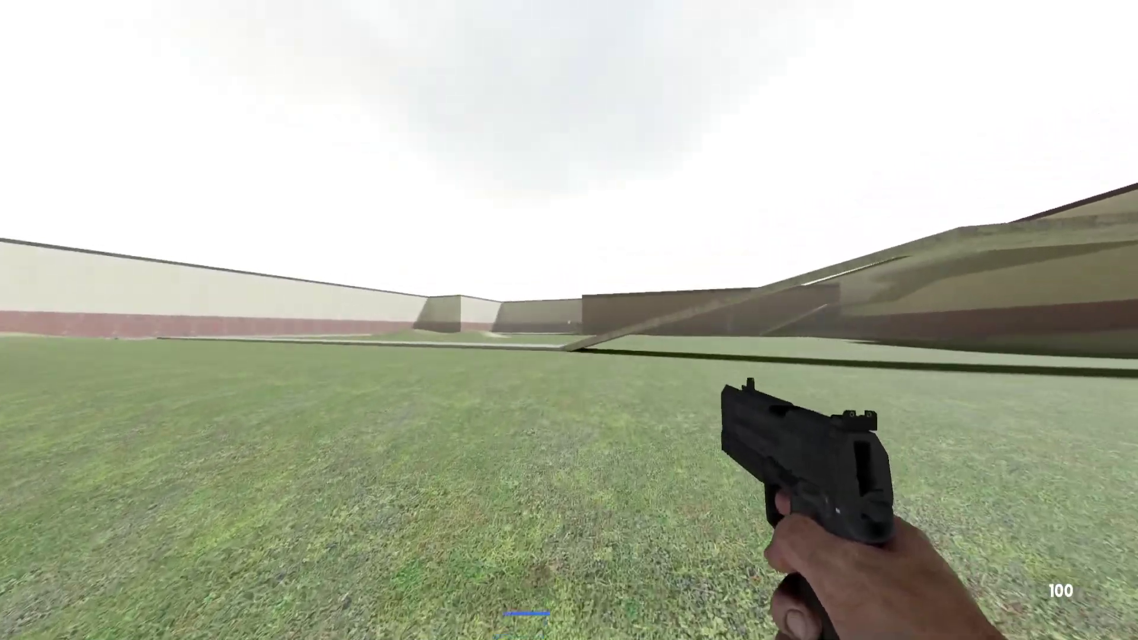
key("space")
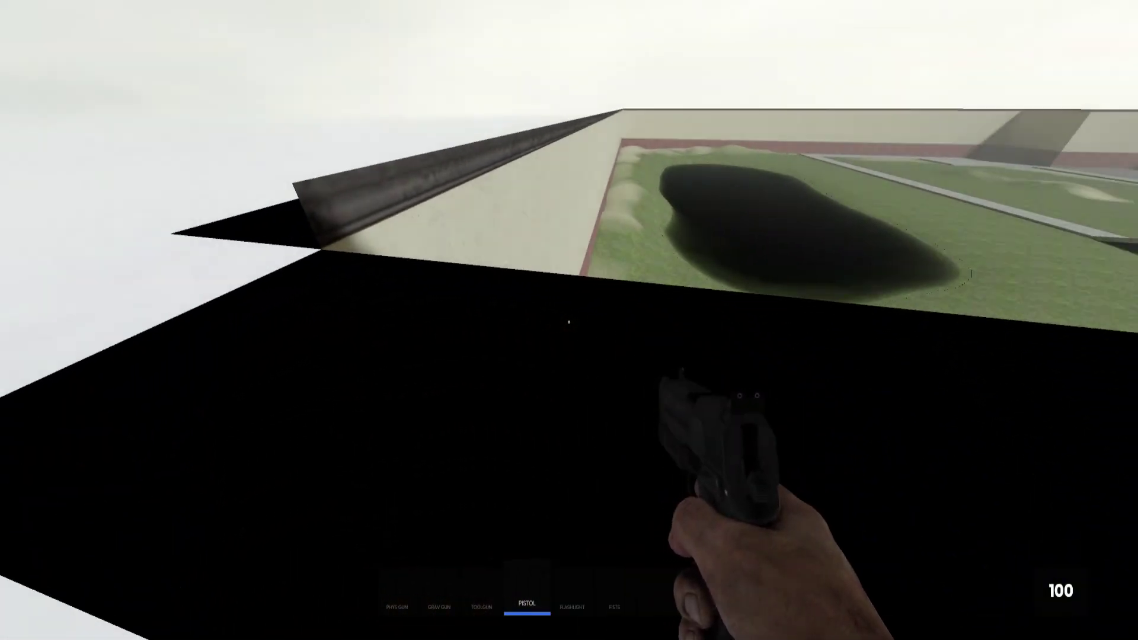
left_click(569, 322)
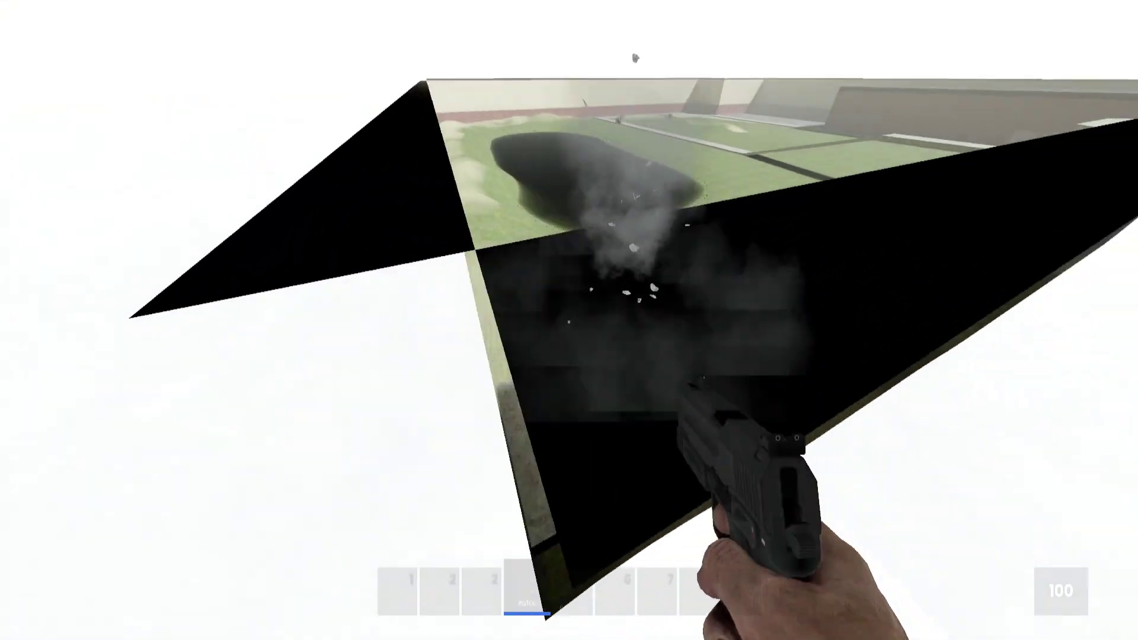
left_click(569, 320)
left_click(569, 320)
left_click(569, 320)
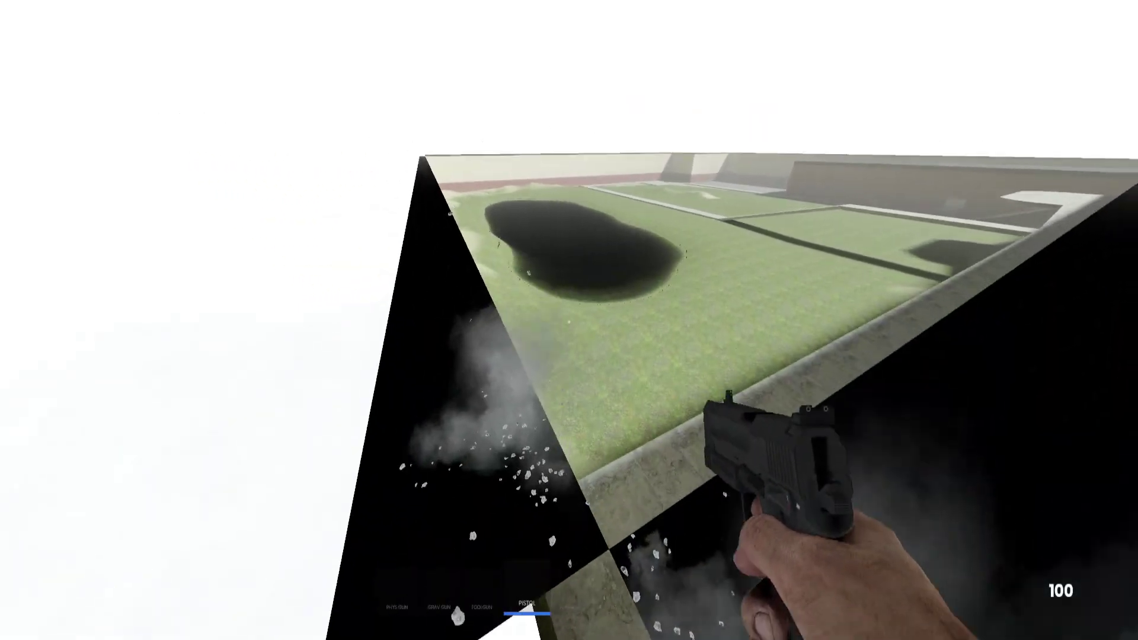
key("Escape")
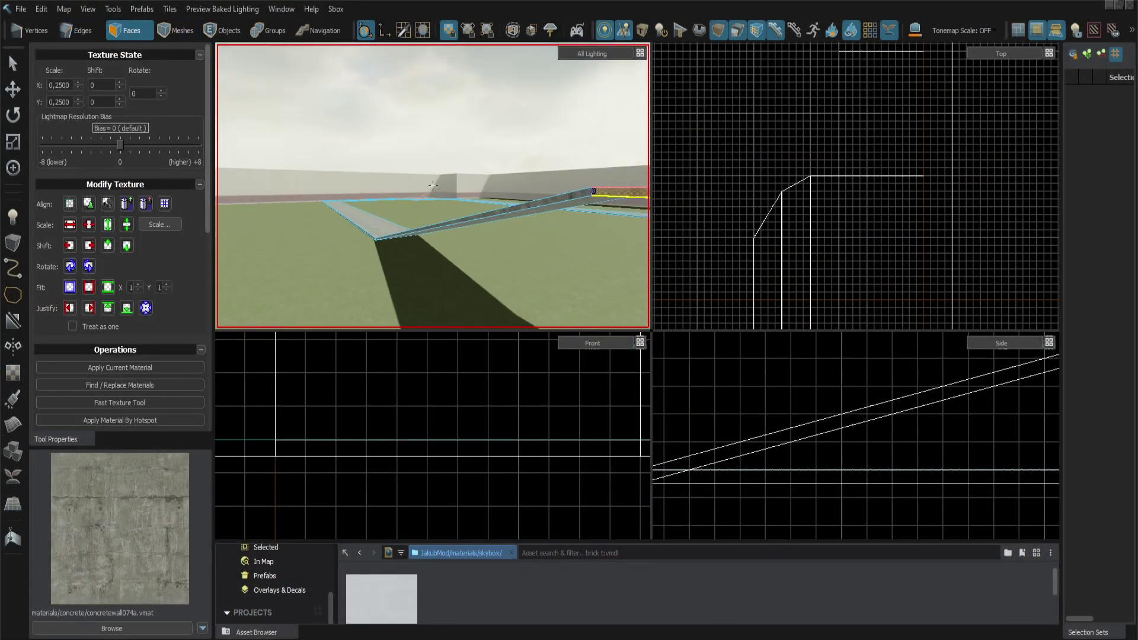
Step: Select the side edges running along the raised concrete walkway, ready to move them
left_click(385, 288)
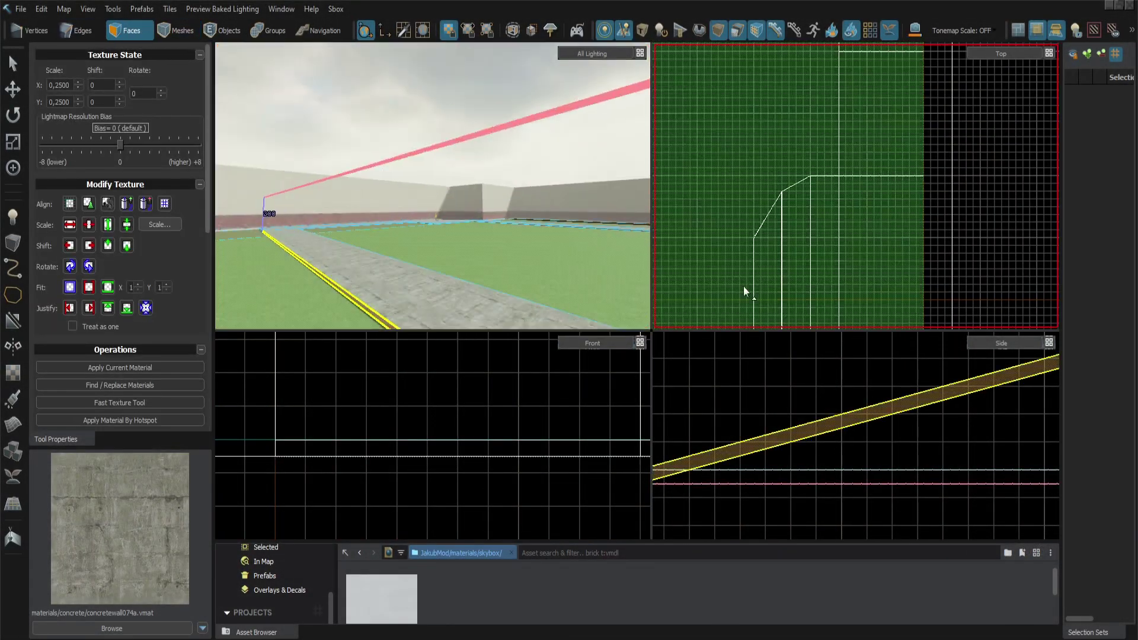
scroll(743, 286, "down", 2)
scroll(743, 271, "down", 2)
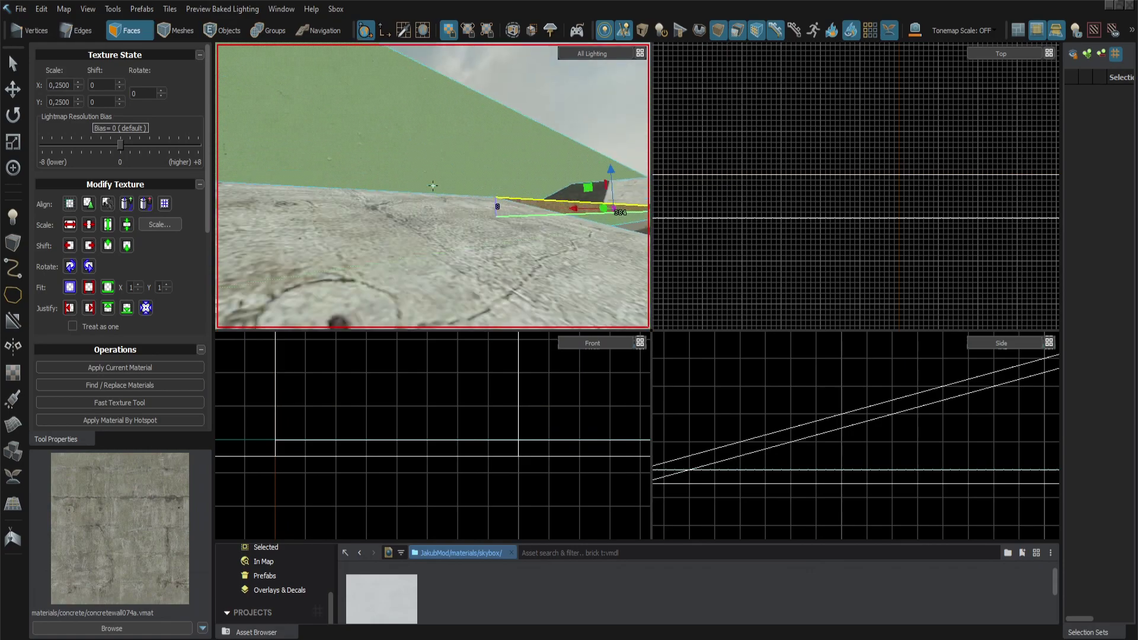
left_click(82, 31)
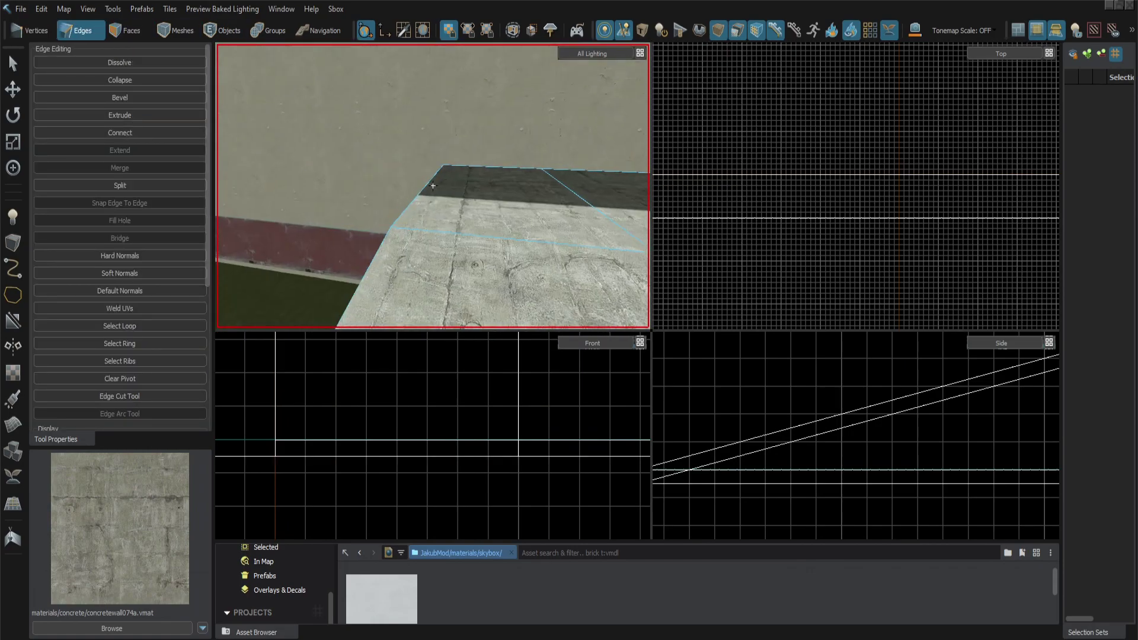
key("w")
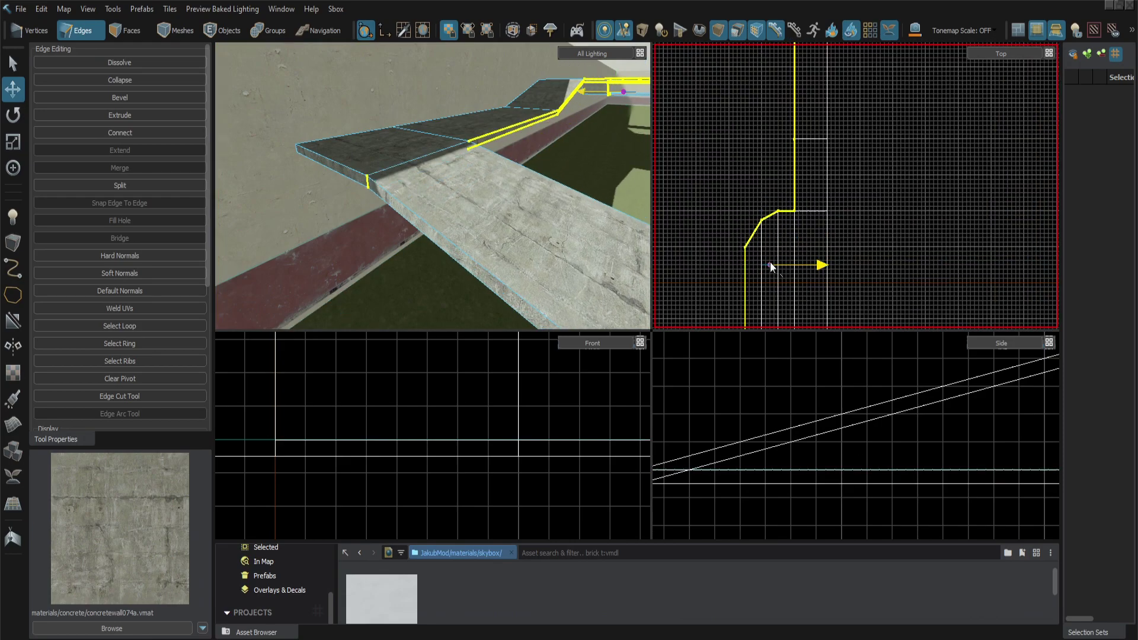
key("shift+s")
key("z")
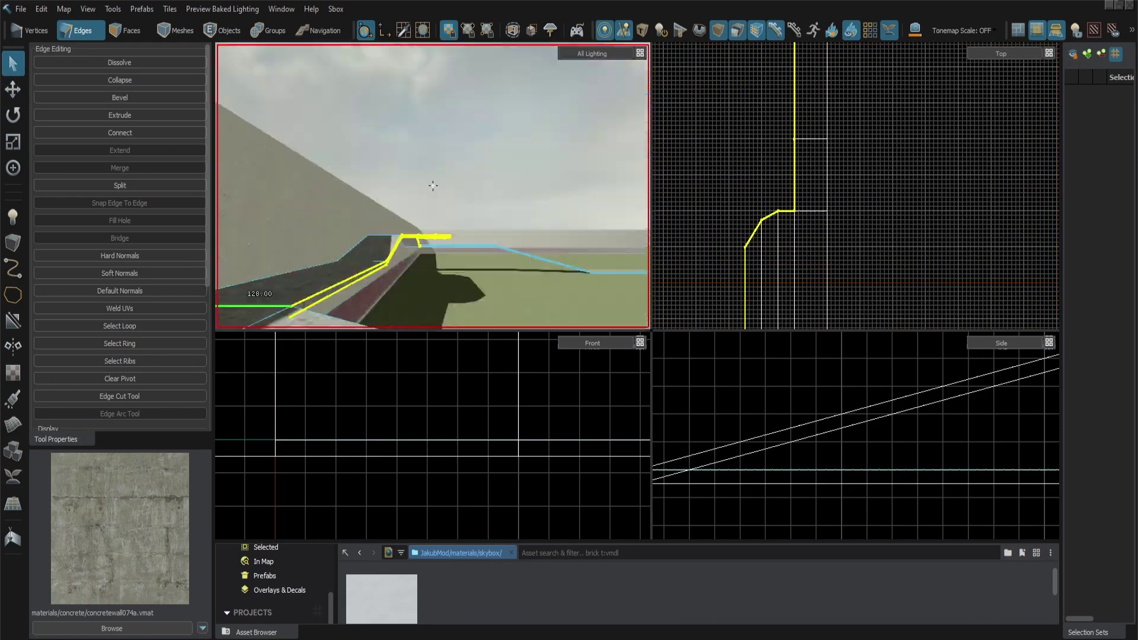
key("z")
Step: Try the texture projection tool with Cylinder projection on the top face of the sloped concrete walkway
left_click(126, 31)
left_click(415, 260)
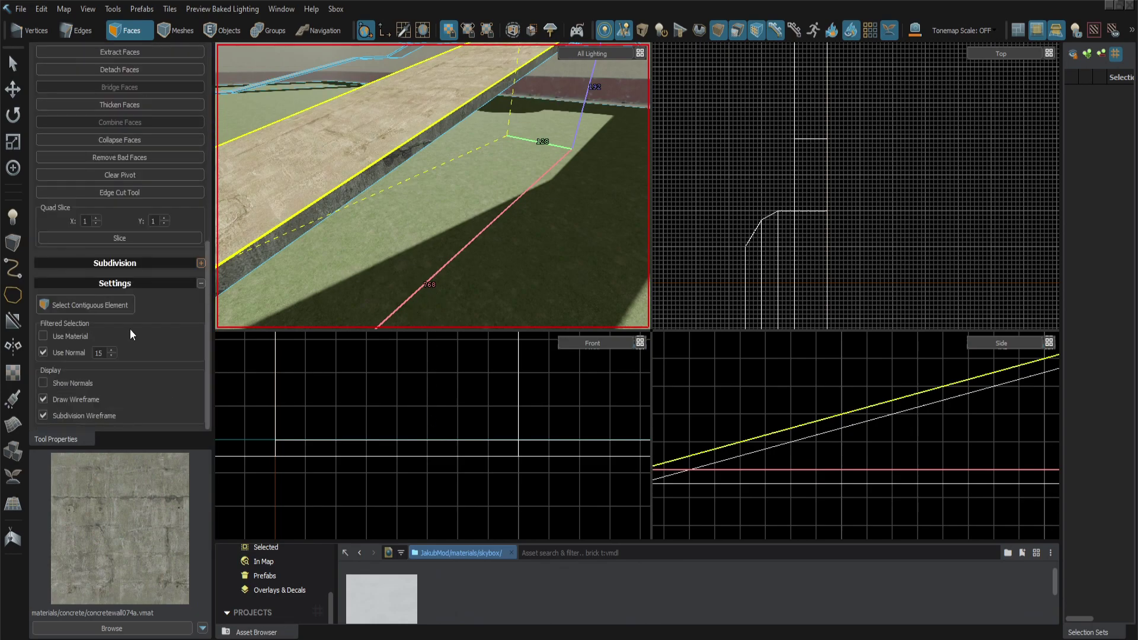
left_click(186, 271)
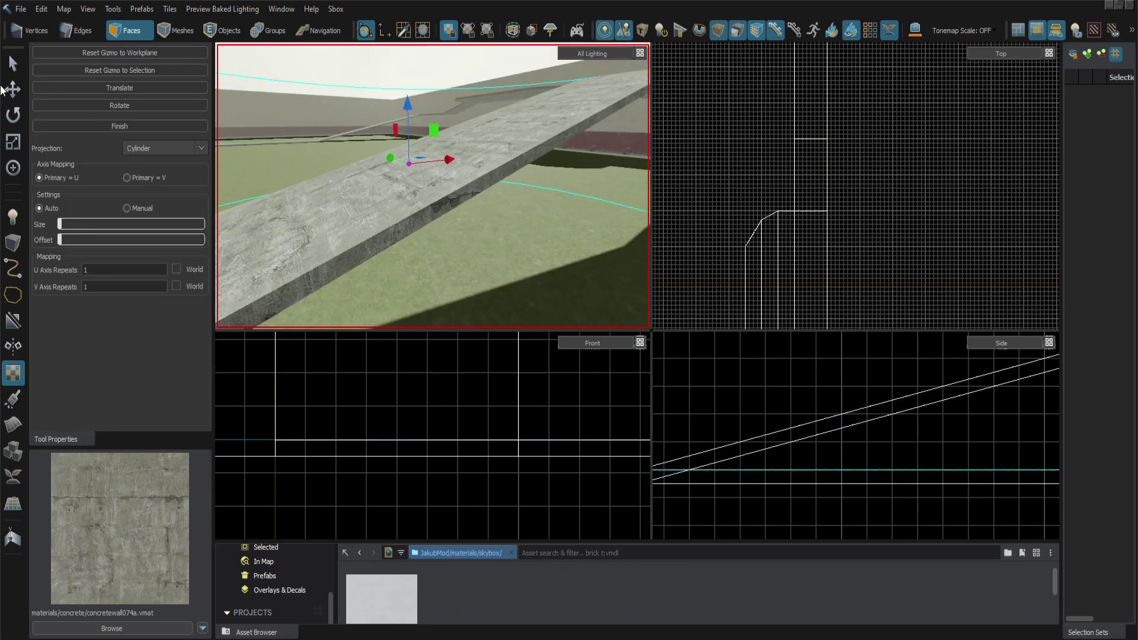
left_click(9, 55)
scroll(109, 346, "down", 5)
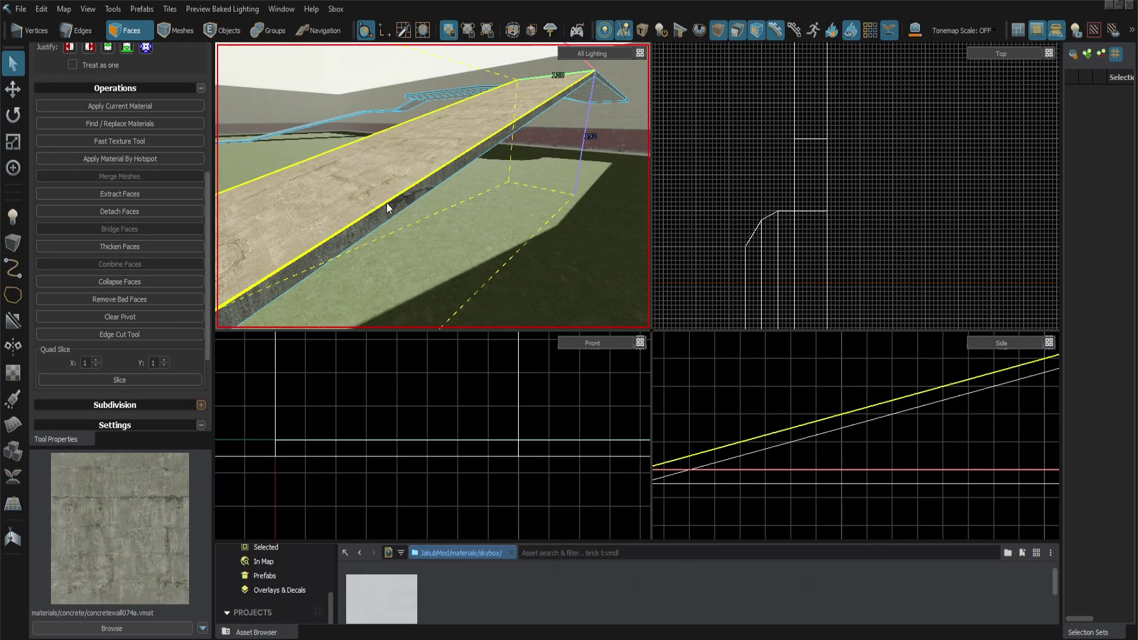
key("z")
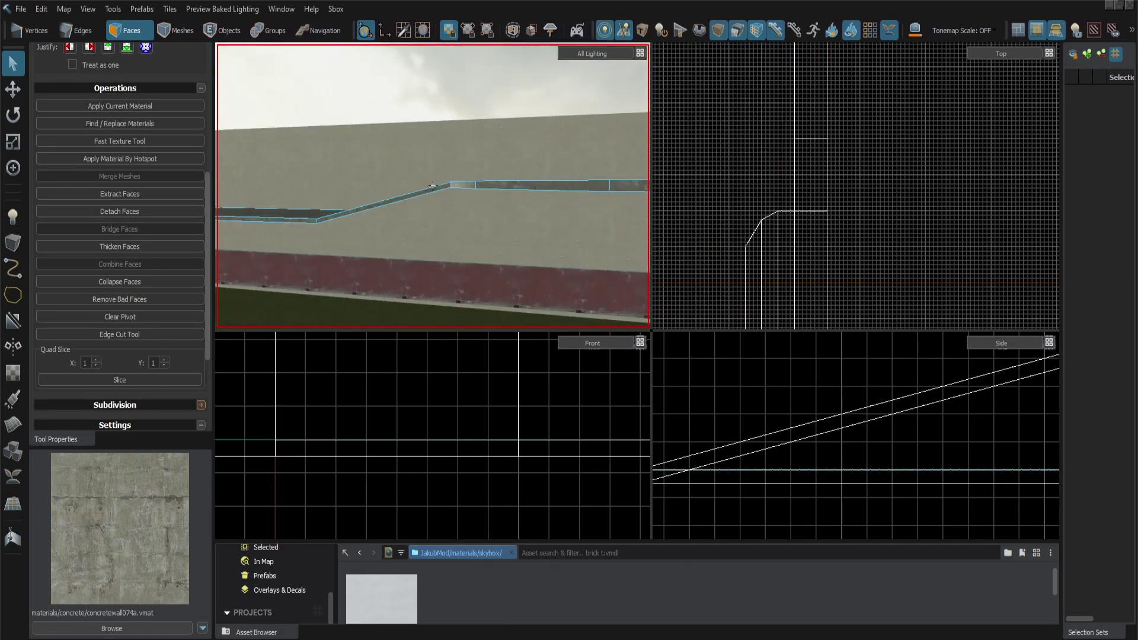
key("z")
Step: Build an edge selection along the underside of the raised concrete walkway, including its sloped sections
key("z")
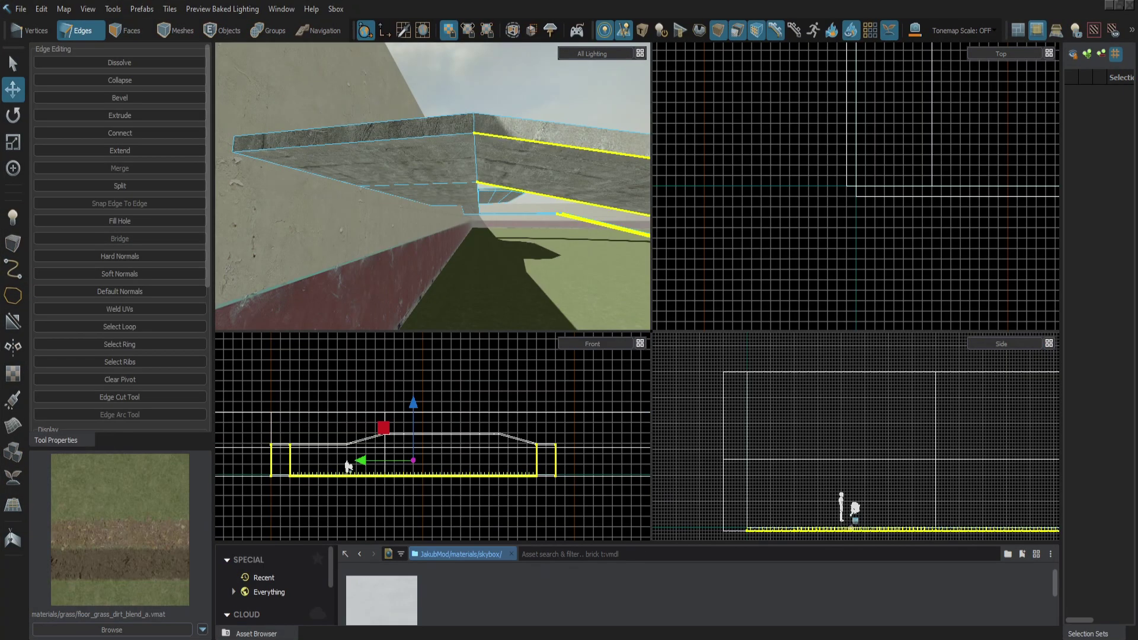
left_click(433, 186, "shift")
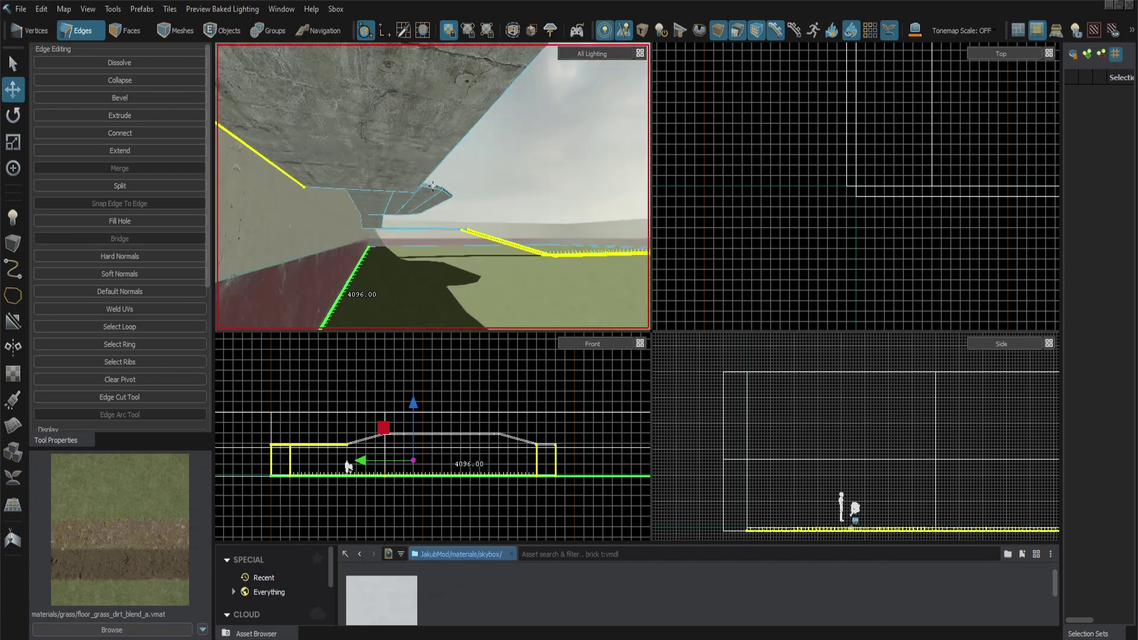
key("z")
left_click(438, 233, "shift")
key("z")
key("z")
left_click(380, 235, "shift")
left_click(436, 146, "shift")
right_click_drag(529, 276, 508, 256)
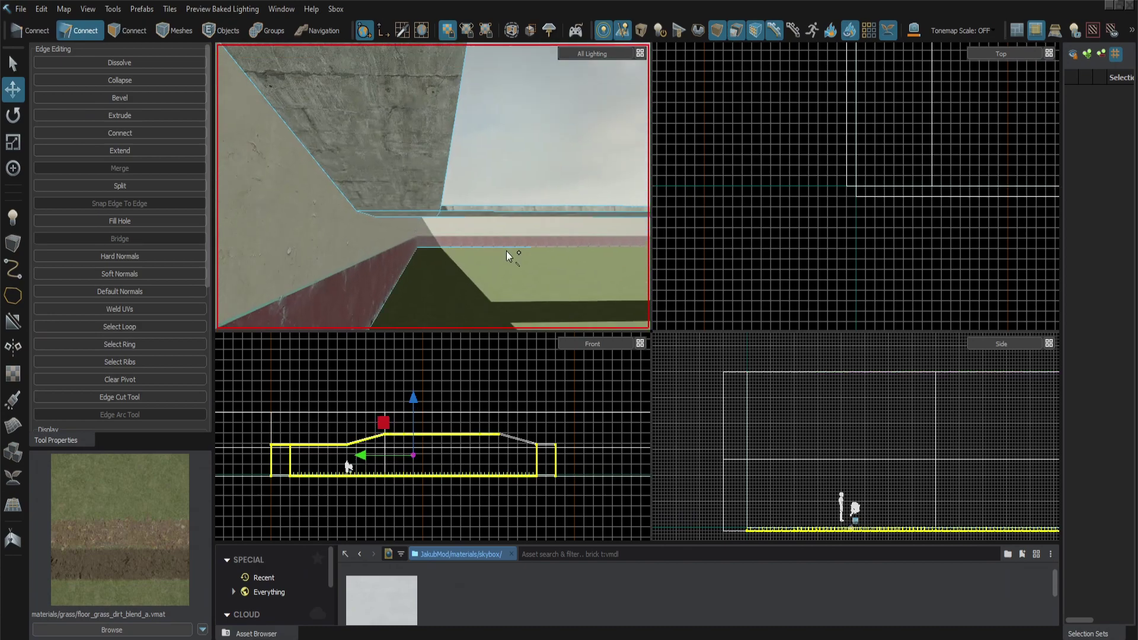
left_click(464, 215, "shift")
key("z")
key("z")
Step: Try lowering the selected underside edges of the concrete walkway and undo the moves
mouse_move(414, 454)
left_mouse_down()
mouse_move(414, 486)
mouse_move(414, 463)
left_mouse_up()
key("z")
key("ctrl+z")
key("z")
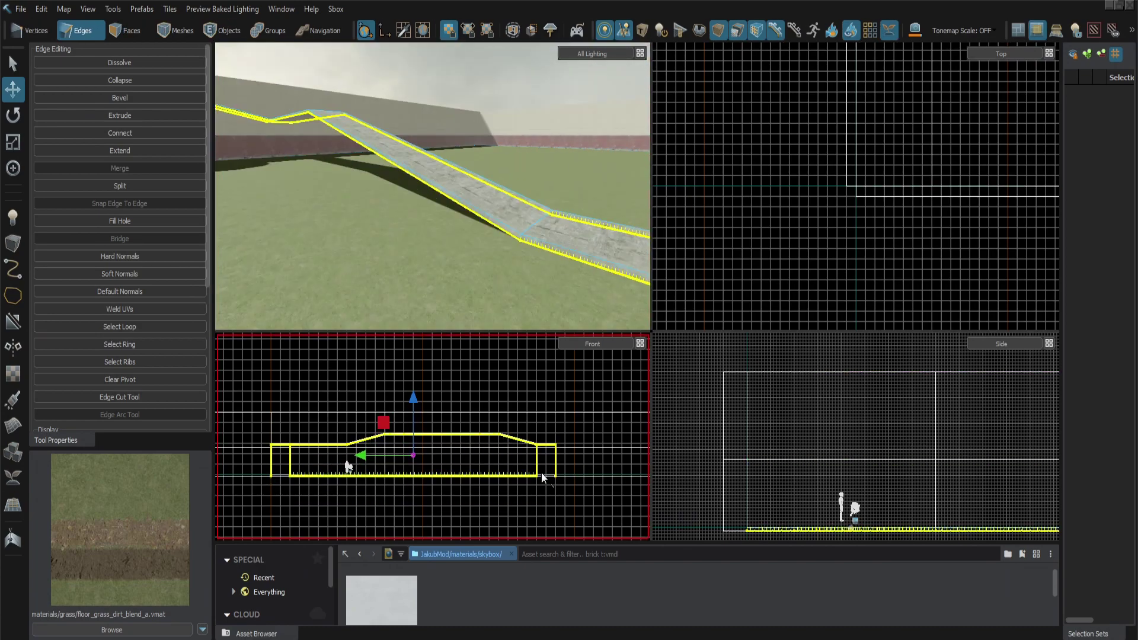
scroll(544, 472, "up", 10)
left_click(556, 502)
key("ctrl+z")
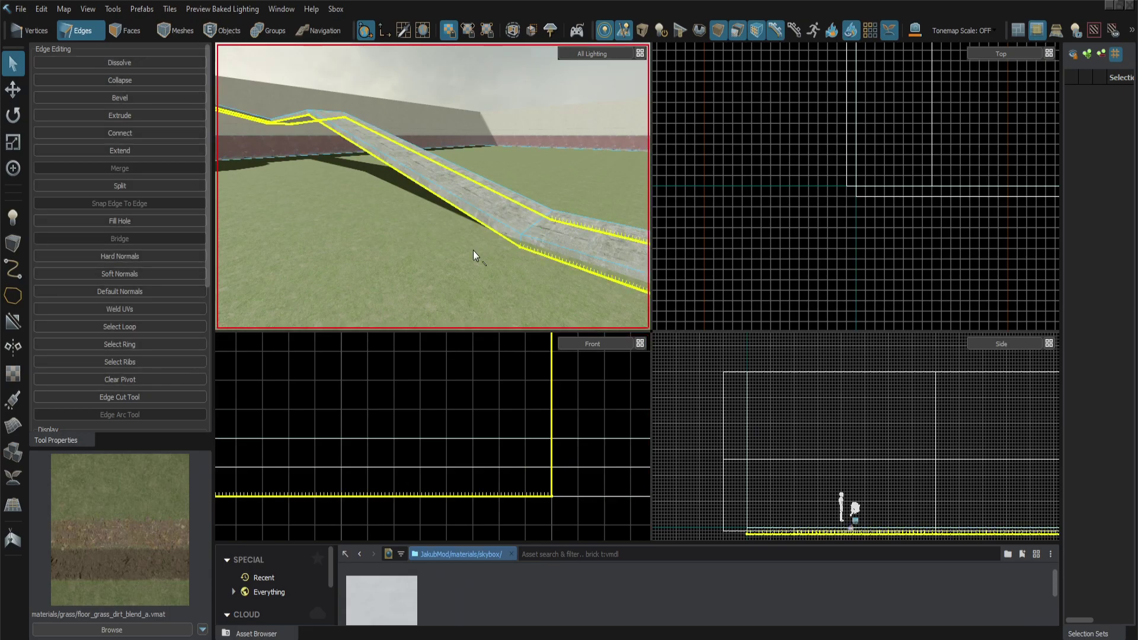
key("ctrl+z")
scroll(542, 473, "down", 8)
scroll(542, 462, "up", 7)
key("z")
key("z")
left_click_drag(565, 482, 582, 411)
key("ctrl+z")
scroll(474, 489, "down", 9)
scroll(286, 488, "up", 12)
key("bracketleft")
left_click(356, 492)
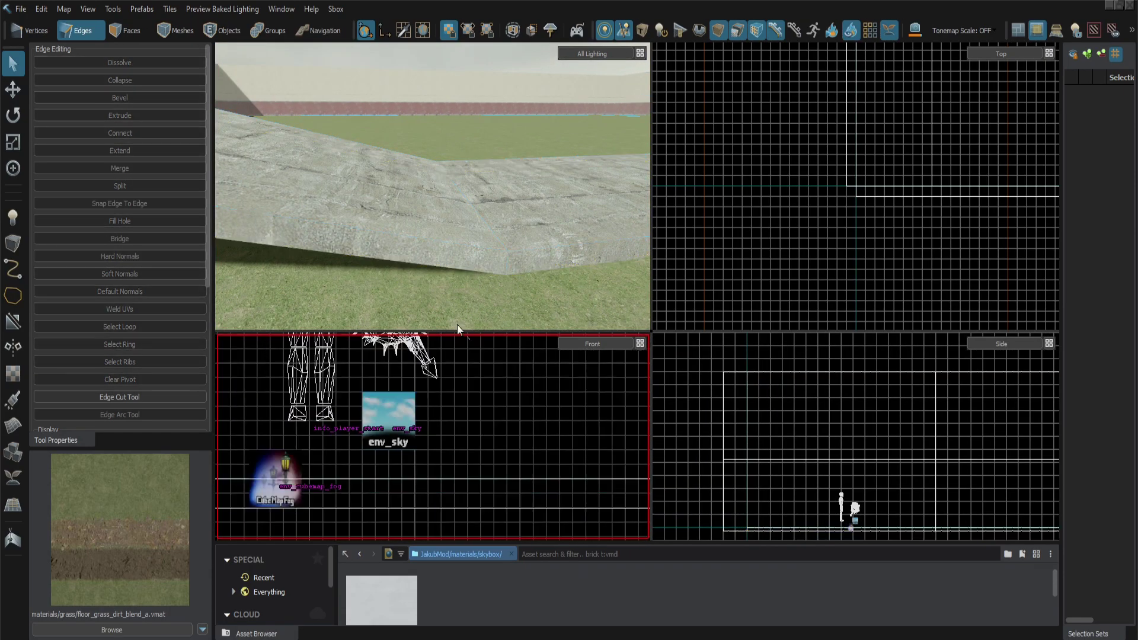
Step: Examine where the walkway's and floor's lower edges lie in the front and side views
key("ctrl+z")
key("z")
key("z")
left_click(432, 290, "shift")
scroll(434, 460, "down", 8)
scroll(436, 455, "up", 8)
scroll(435, 454, "down", 4)
key("z")
key("z")
left_click_drag(706, 528, 714, 490)
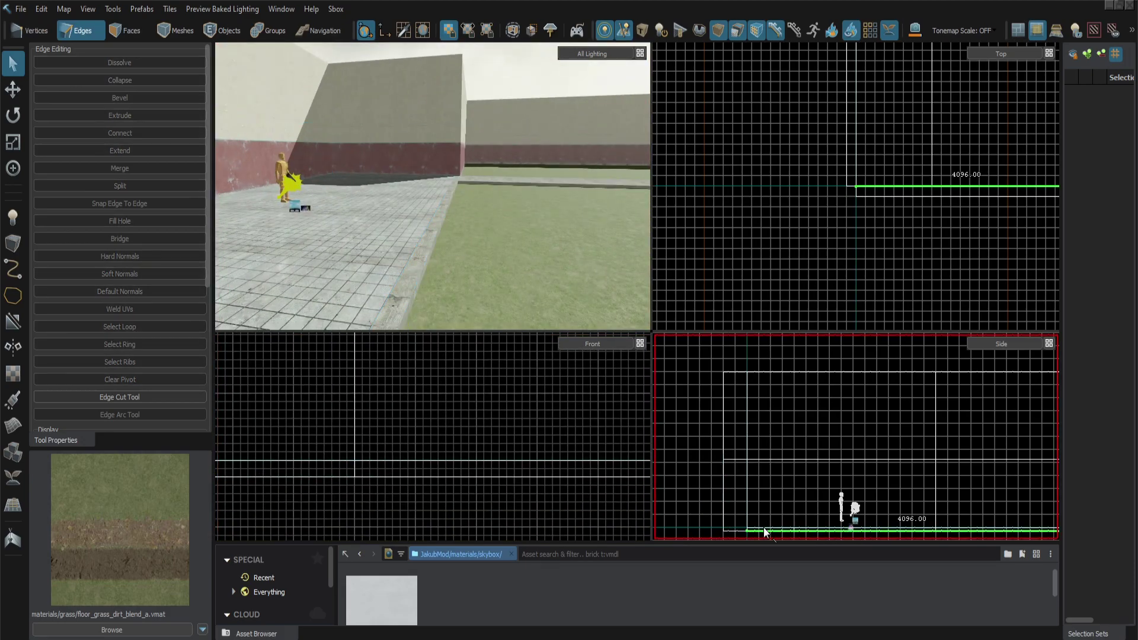
scroll(761, 533, "up", 9)
left_click(741, 498)
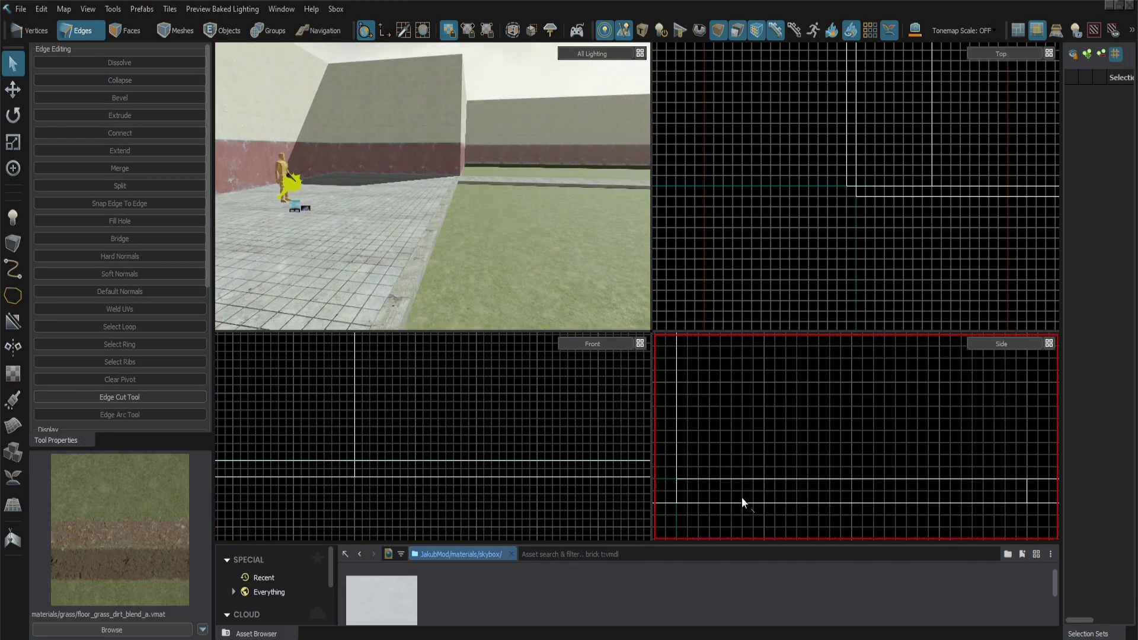
Step: Inspect the faces and height of the tiled spawn platform against the surrounding ground
key("5")
left_click(416, 262)
scroll(450, 465, "down", 5)
key("3")
key("z")
key("z")
scroll(476, 441, "up", 10)
key("z")
key("z")
left_click(332, 172)
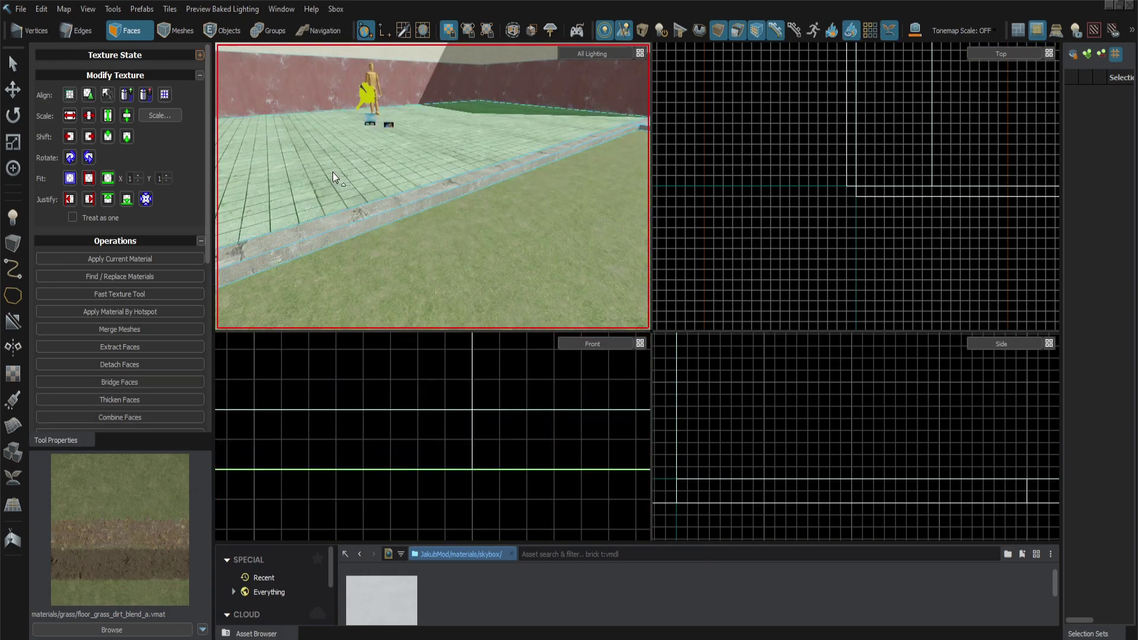
key("z")
key("z")
Step: Lower the concrete walkway's underside edges to make its slab thicker
key("2")
scroll(476, 485, "down", 5)
left_click(531, 482)
scroll(531, 483, "up", 8)
key("3")
left_click(386, 233)
Step: Select the side faces of the concrete walkway, including its sloped sections, and rotate their texture
key("z")
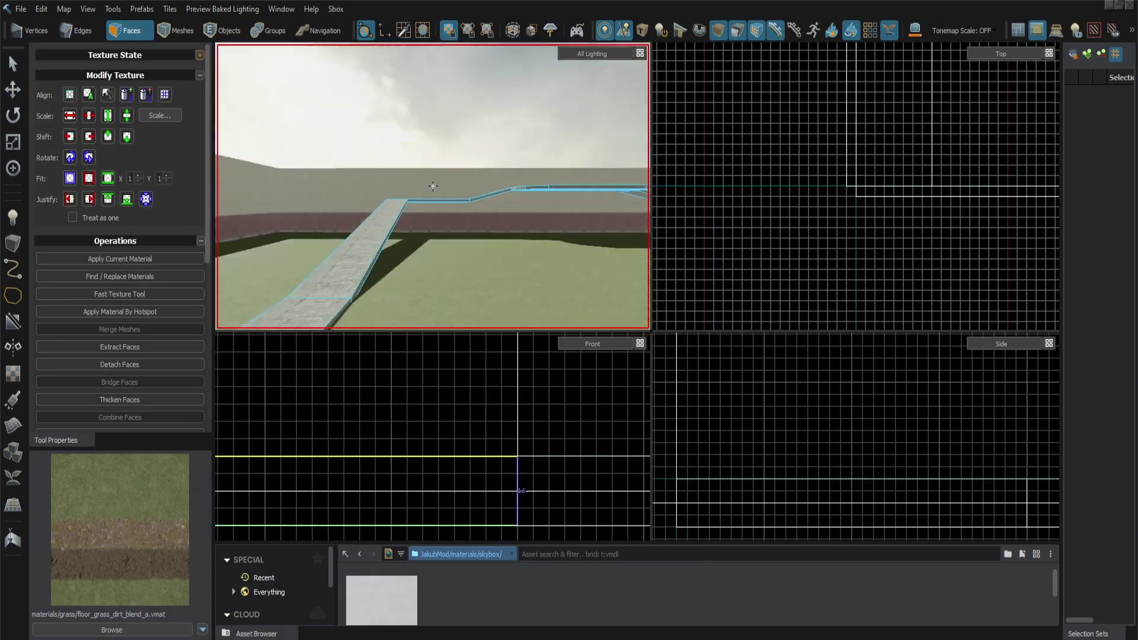
key("z")
left_click(433, 186)
key("z")
key("z")
left_click(388, 204, "ctrl")
key("z")
key("z")
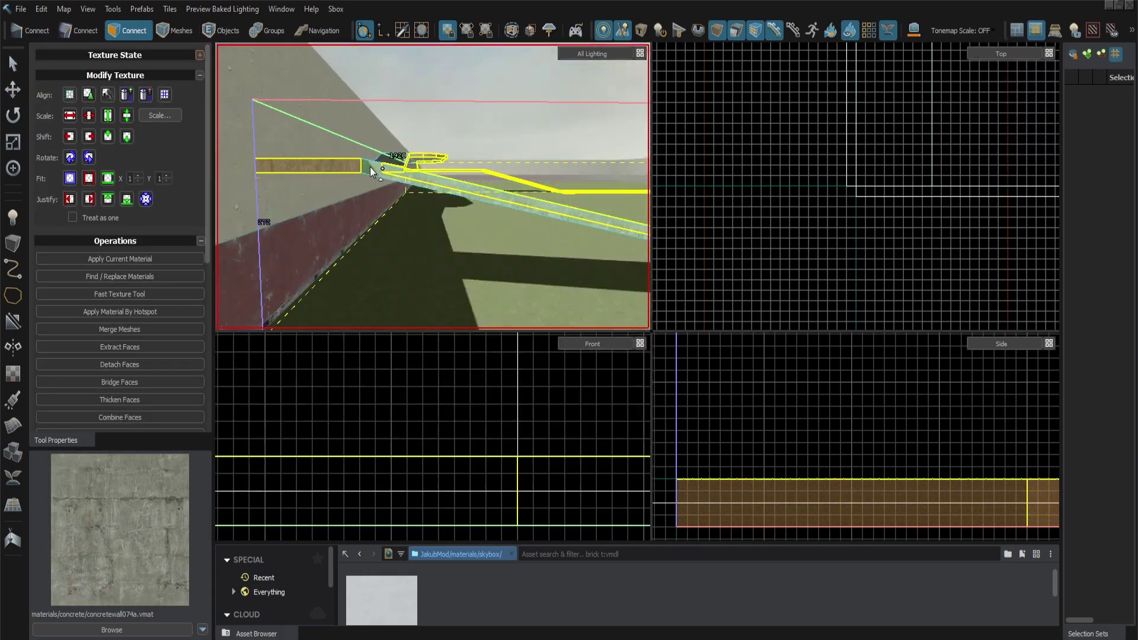
left_click(370, 168, "shift")
key("z")
key("z")
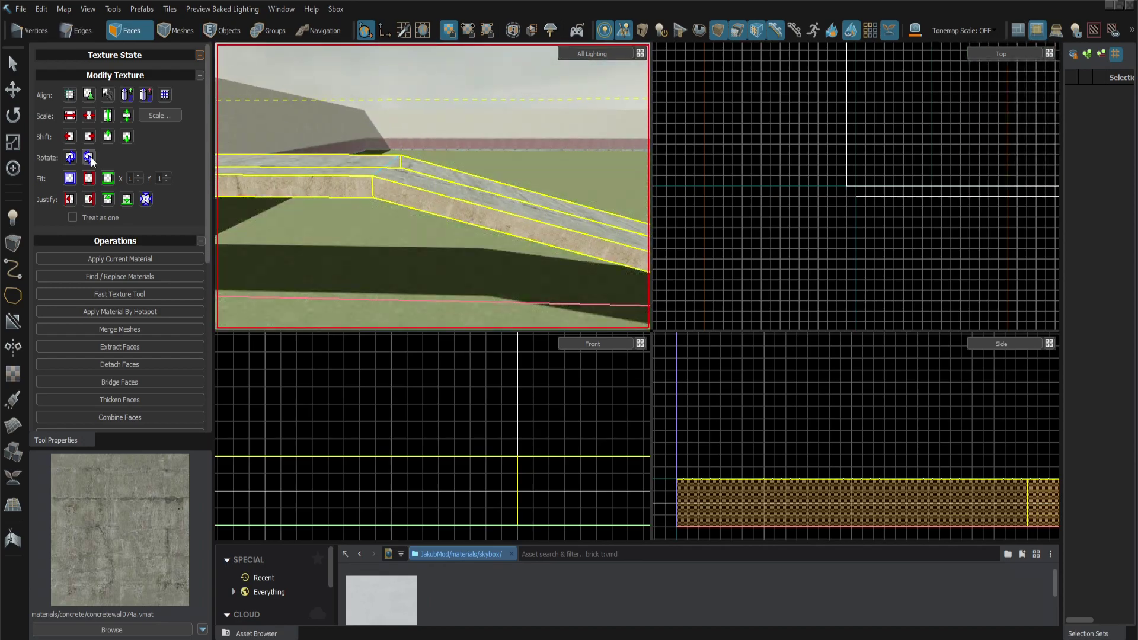
left_click(90, 156)
Step: Rotate the texture on the remaining sloped side face of the walkway near the outer wall
key("z")
left_click(433, 186)
left_click(433, 187, "ctrl")
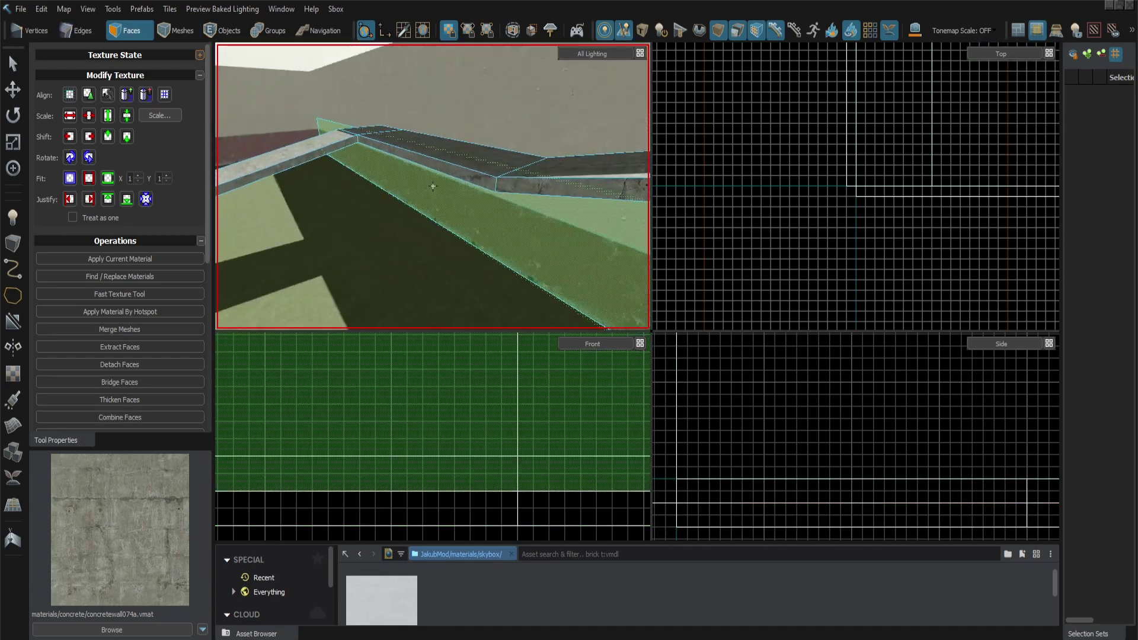
left_click(433, 186)
key("z")
left_click(86, 157)
key("z")
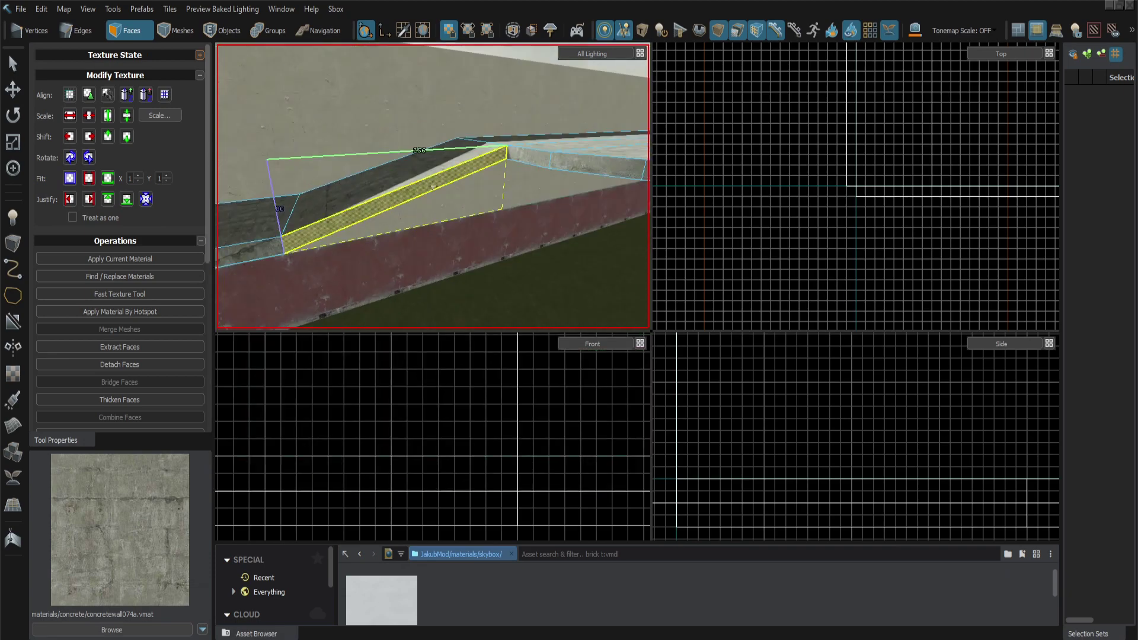
right_click_drag(433, 187, 432, 186)
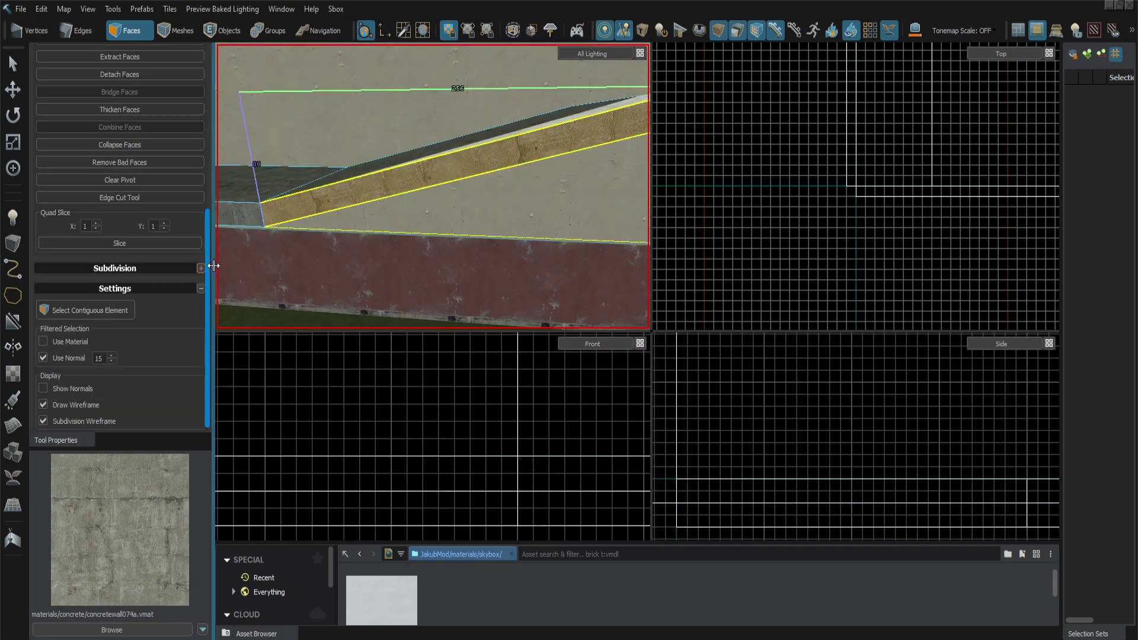
right_click_drag(275, 218, 275, 218)
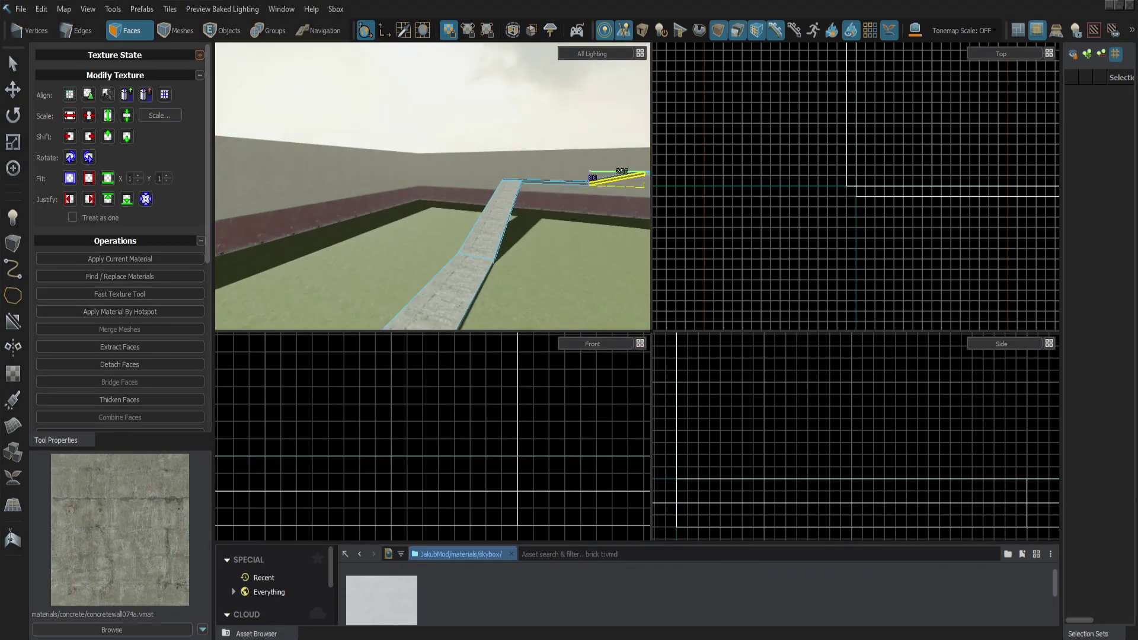
Step: Reduce the grid size by two steps and shift the selected meshes slightly in the top view
right_click_drag(376, 198, 377, 199)
key("4")
left_click(377, 199)
scroll(742, 195, "down", 6)
scroll(795, 256, "up", 5)
scroll(795, 256, "up", 2)
key("bracketleft")
key("bracketleft")
left_click_drag(774, 144, 773, 125)
left_click(434, 186, "ctrl")
scroll(830, 145, "down", 4)
right_click_drag(433, 186, 434, 186)
left_click(434, 186)
left_click_drag(719, 121, 718, 99)
right_click_drag(434, 186, 433, 186)
left_click(493, 225)
key("2")
left_click(366, 177)
left_click(379, 204)
key("4")
scroll(825, 229, "down", 5)
scroll(894, 195, "up", 8)
left_click(641, 30)
key("3")
Step: Create a rectangular concrete block drawn freehand in the top view
left_click(13, 243)
scroll(829, 196, "down", 3)
left_click_drag(726, 249, 940, 65)
right_click_drag(432, 186, 432, 186)
key("Return")
Step: Create an 864 by 864 concrete block in the walled corner, extending its underside further down
left_click(13, 64)
left_click(235, 35)
left_click(13, 243)
scroll(857, 210, "down", 3)
left_click_drag(792, 286, 945, 116)
right_click_drag(432, 186, 432, 186)
scroll(467, 439, "down", 5)
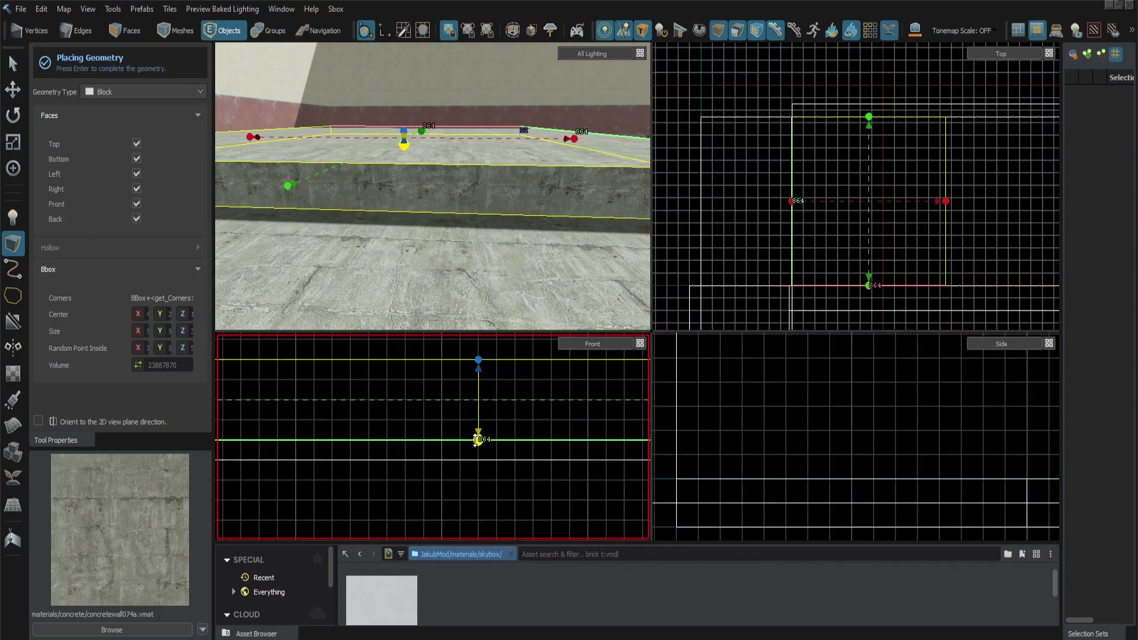
left_click_drag(478, 438, 478, 460)
right_click_drag(432, 187, 433, 186)
key("Return")
Step: Delete the unneeded face at the new concrete block
left_click(13, 63)
left_click(130, 31)
left_click(421, 190)
key("Delete")
Step: Stretch the concrete slab along the wall by moving its end edge to the far corner, using a coarser grid
left_click(261, 172)
left_click(81, 30)
left_click(281, 180)
scroll(877, 220, "down", 3)
left_click_drag(706, 219, 853, 219)
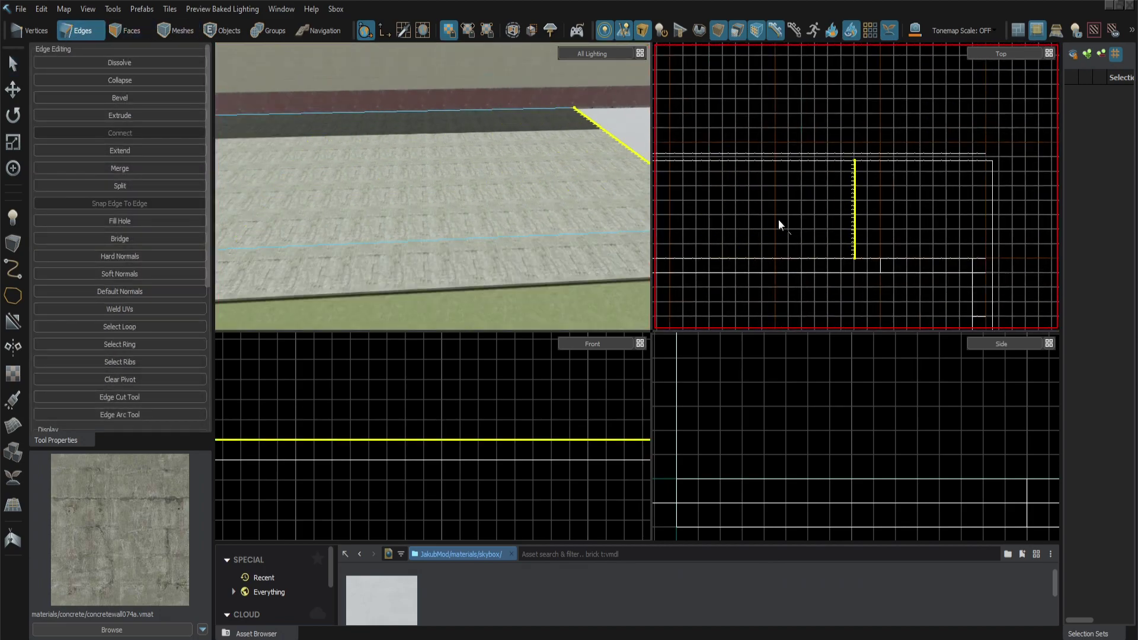
key("bracketright")
key("bracketright")
key("bracketright")
key("bracketright")
left_click_drag(778, 220, 929, 201)
scroll(933, 166, "up", 4)
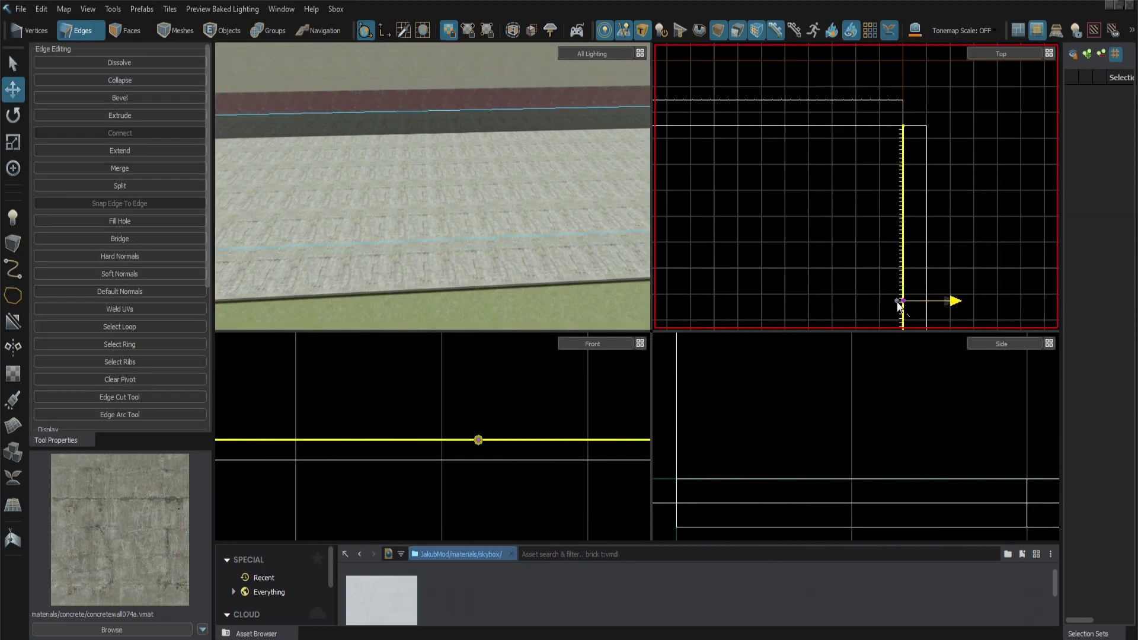
Step: Clip the concrete floor slab into two pieces across its width, keeping both parts
right_click_drag(432, 186, 432, 186)
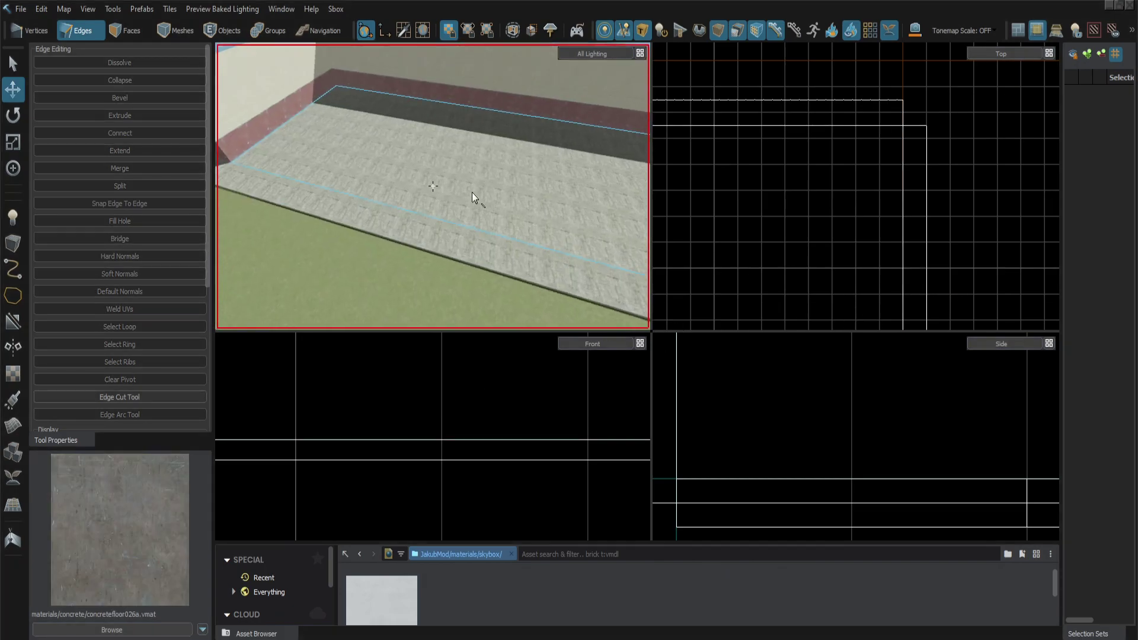
key("4")
left_click(472, 192)
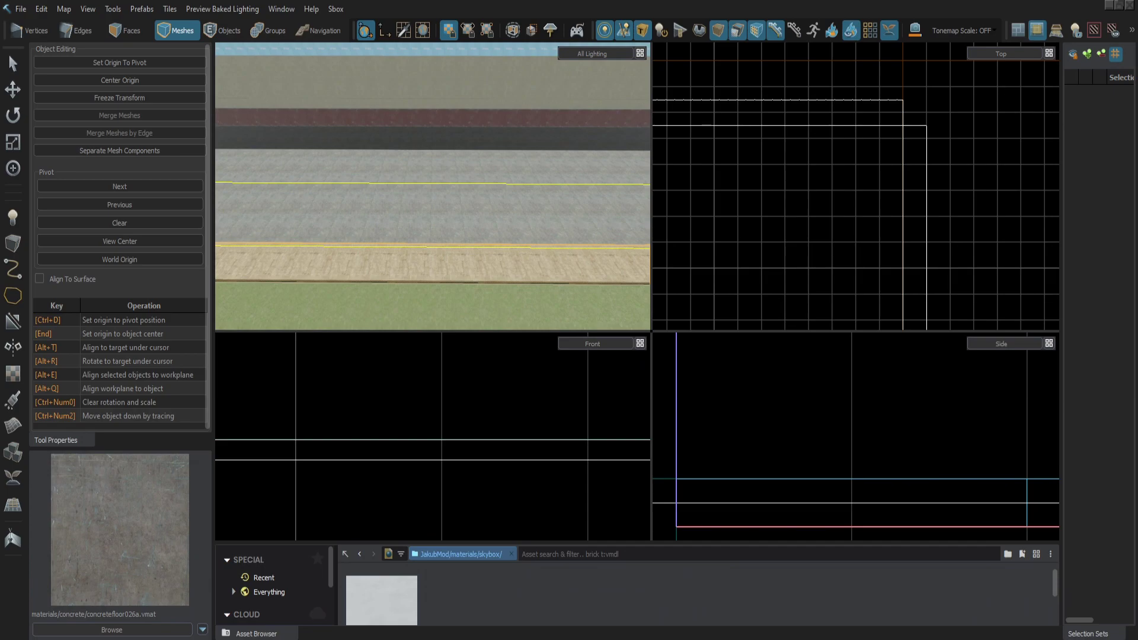
key("shift+x")
left_click(168, 66)
scroll(974, 141, "down", 6)
left_click_drag(798, 236, 797, 137)
key("Return")
Step: Select both floor slab pieces and merge their meshes by edge
key("t")
left_click(318, 171)
left_click(434, 196)
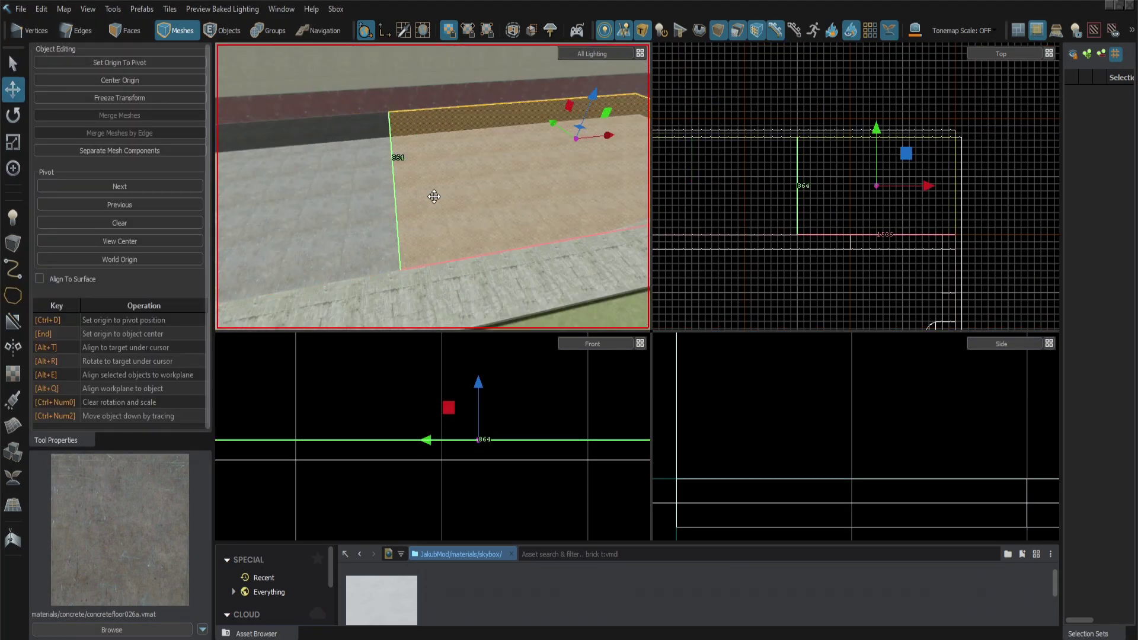
left_click(355, 178, "ctrl")
left_click(83, 133)
key("c")
key("Escape")
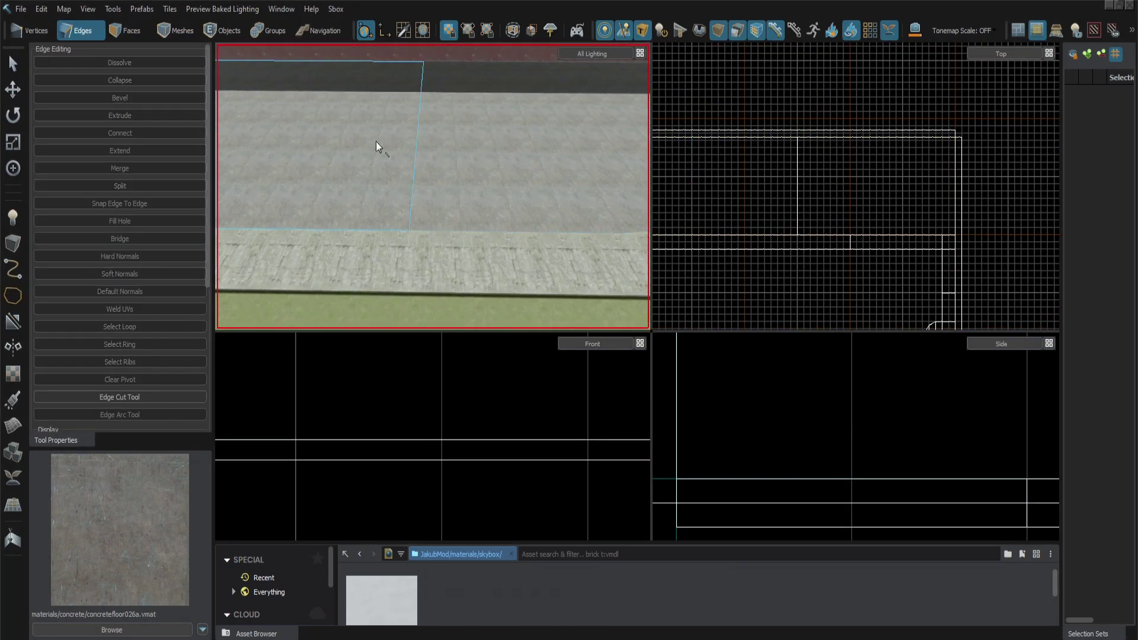
Step: Extrude the floor slab's dividing edge along the wall to form a new face strip
key("3")
left_click(378, 144)
middle_click_drag(797, 178, 886, 172)
scroll(884, 172, "down", 1)
left_click(81, 31)
left_click(886, 178)
left_click_drag(886, 181, 838, 182, "shift")
key("z")
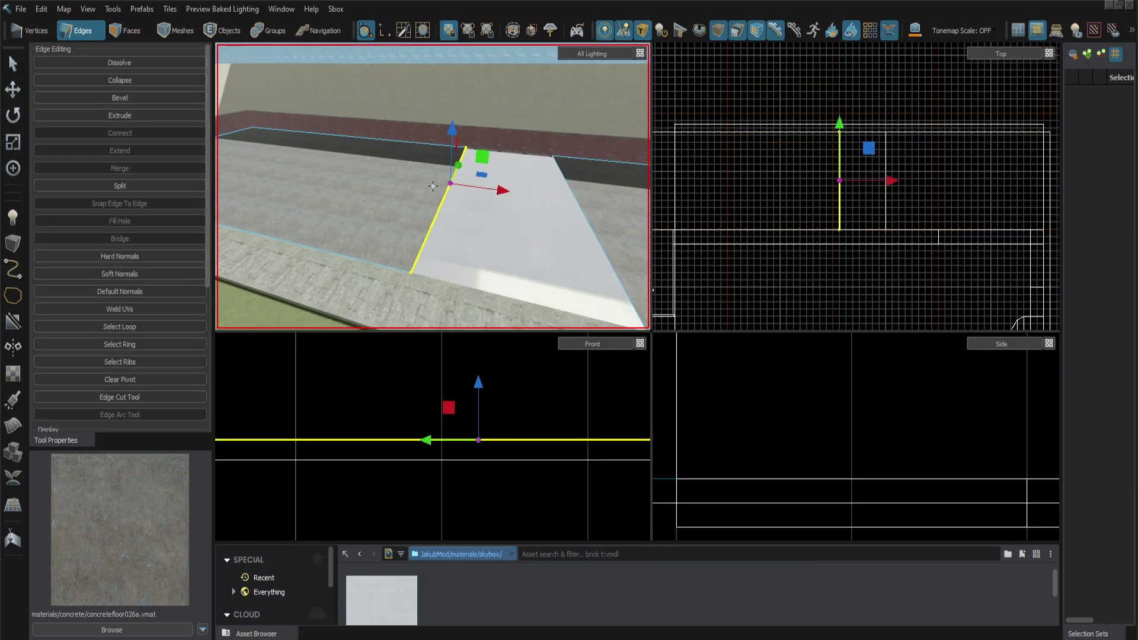
Step: Retexture the new floor strip with the concrete material sampled from the adjoining floor
right_click_drag(428, 262, 433, 186)
key("3")
left_click(454, 205)
right_click(429, 204, "shift")
left_click(158, 310)
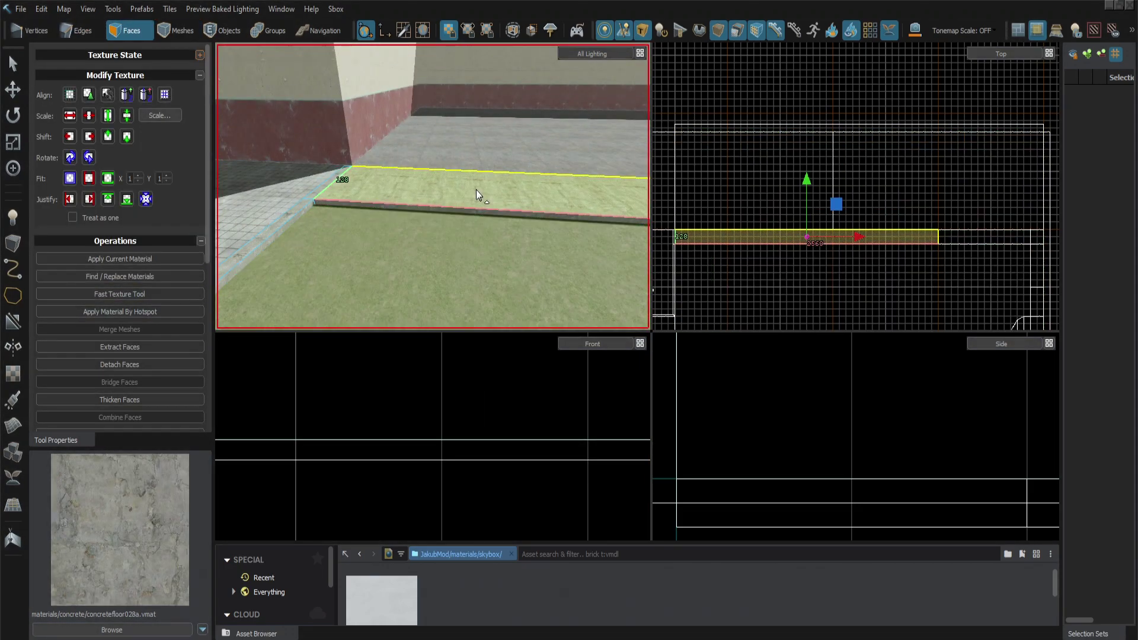
Step: Apply the current concrete material to the grey floor slab beyond the walkway
left_click(475, 155)
mouse_move(474, 156)
right_mouse_down()
mouse_move(433, 186)
mouse_move(474, 155)
right_mouse_up()
left_click(137, 261)
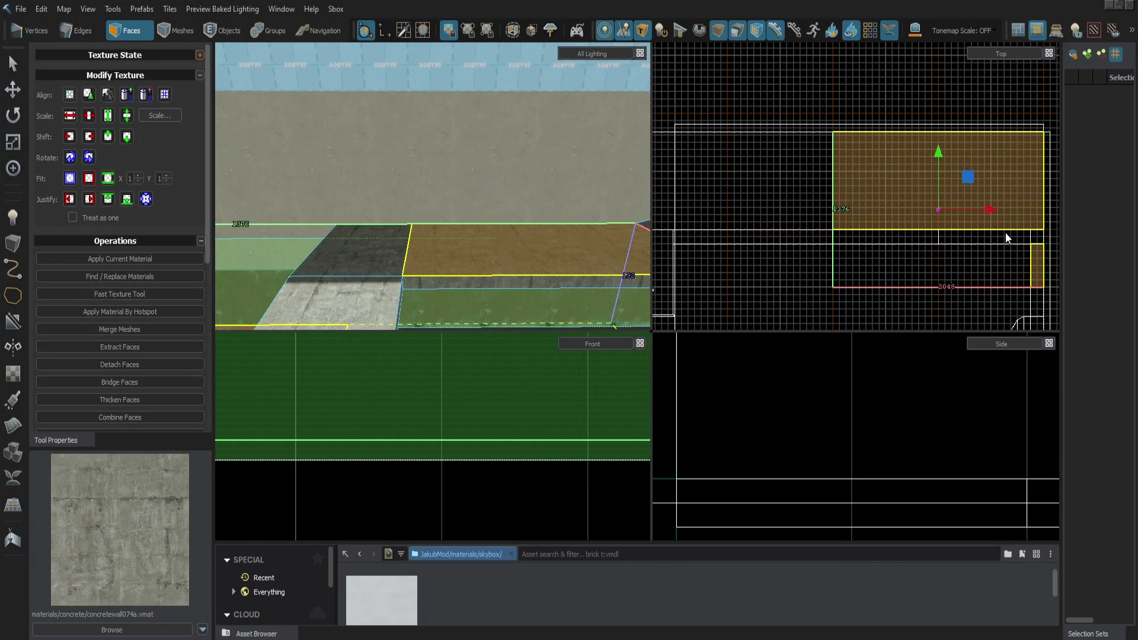
Step: Clip the perimeter wall horizontally near its upper edge on a finer grid, keeping both parts
right_click_drag(504, 260, 397, 254)
left_click(13, 64)
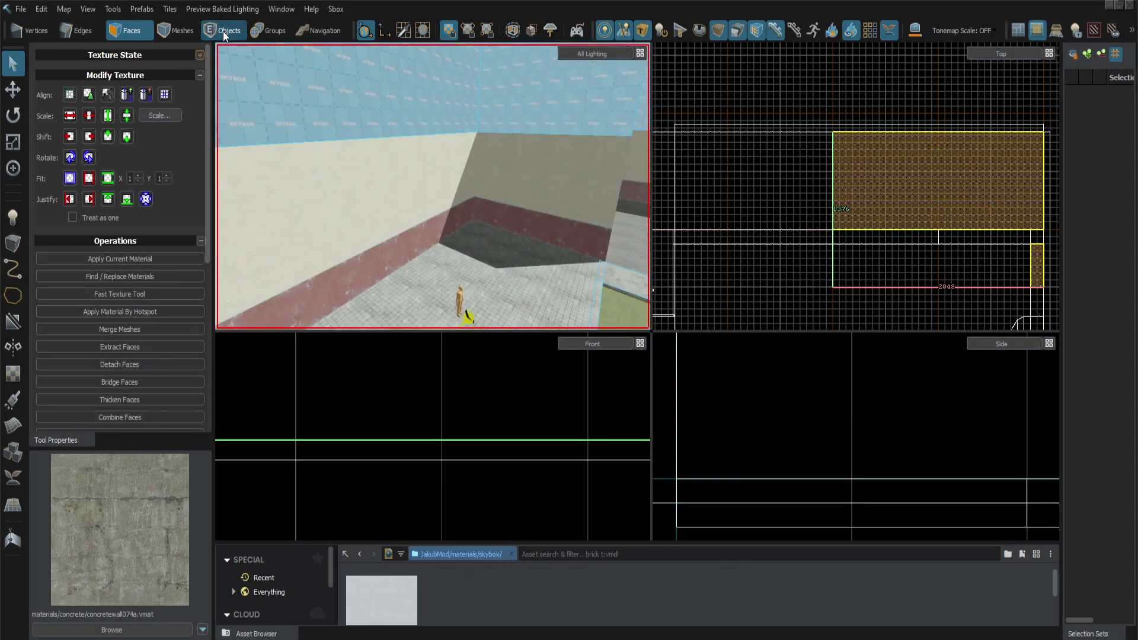
left_click(225, 36)
left_click(424, 198)
mouse_move(433, 186)
right_mouse_down()
mouse_move(409, 198)
mouse_move(451, 190)
right_mouse_up()
key("shift+x")
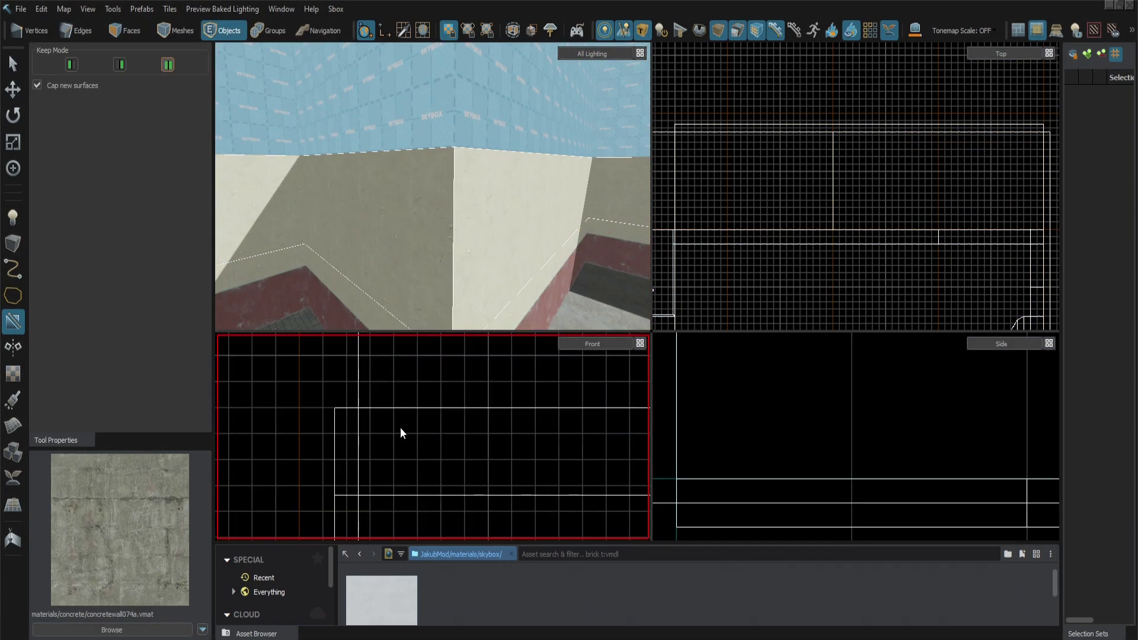
scroll(386, 422, "up", 7)
key("bracketleft")
key("bracketleft")
left_click_drag(384, 396, 409, 396)
key("Return")
Step: Apply the plasterwall022c material sampled from the wall to the strip of faces along its upper edge
key("3")
left_click(418, 161)
mouse_move(418, 162)
right_mouse_down()
mouse_move(433, 186)
mouse_move(415, 186)
mouse_move(433, 186)
right_mouse_up()
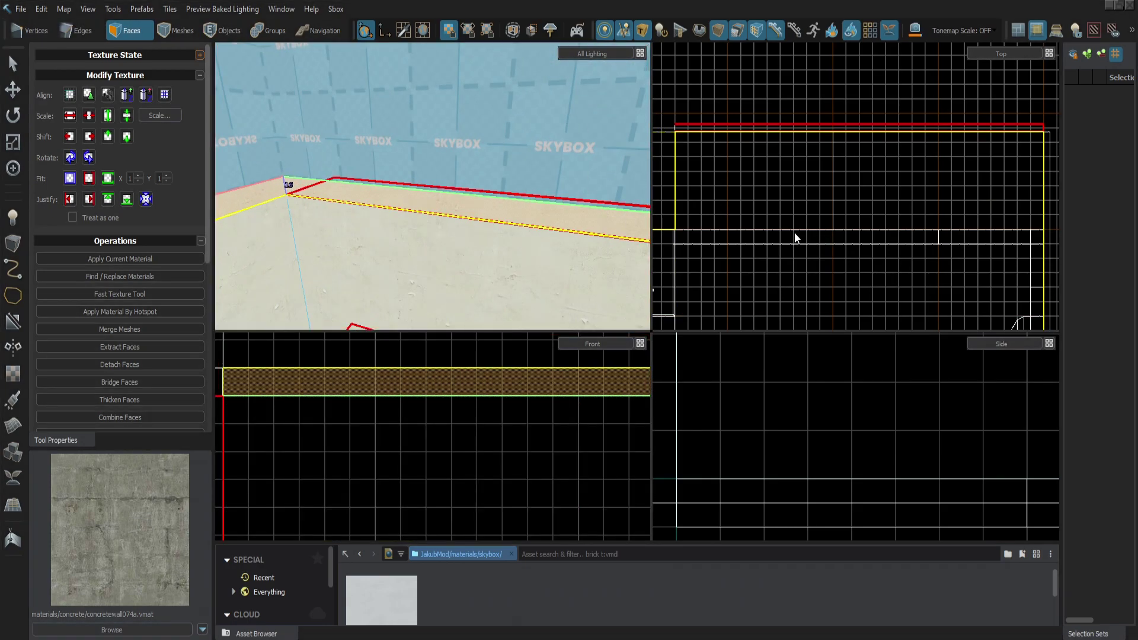
right_click(528, 261, "shift")
key("shift+t")
right_click_drag(794, 237, 528, 294)
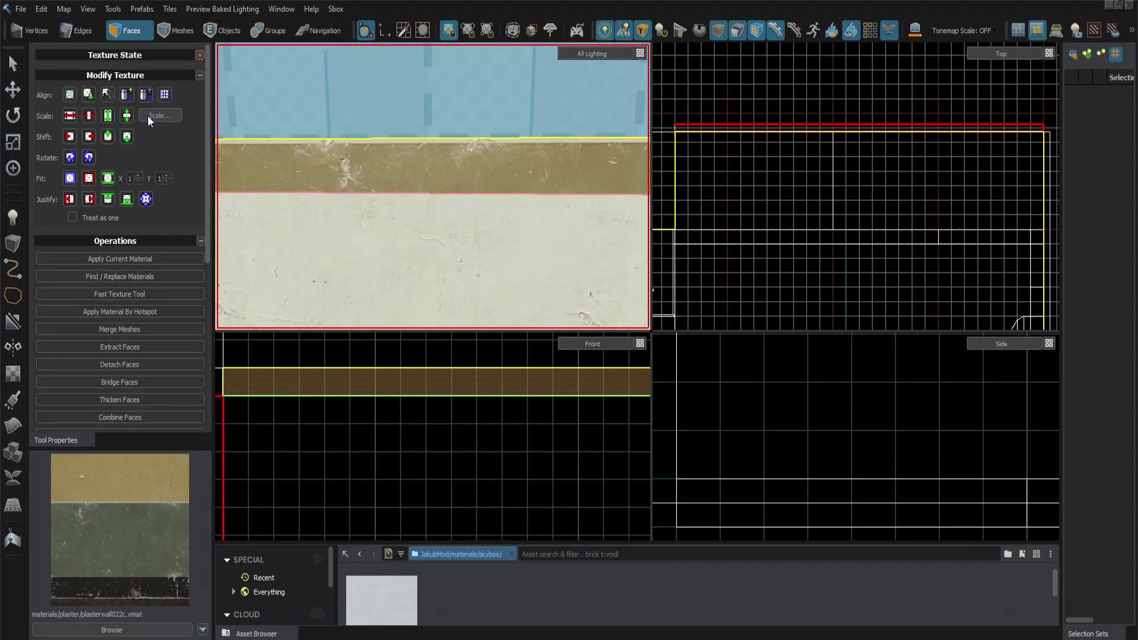
key("Escape")
Step: Inspect the floor slab, walkway and perimeter wall from several angles
right_click_drag(551, 302, 569, 326)
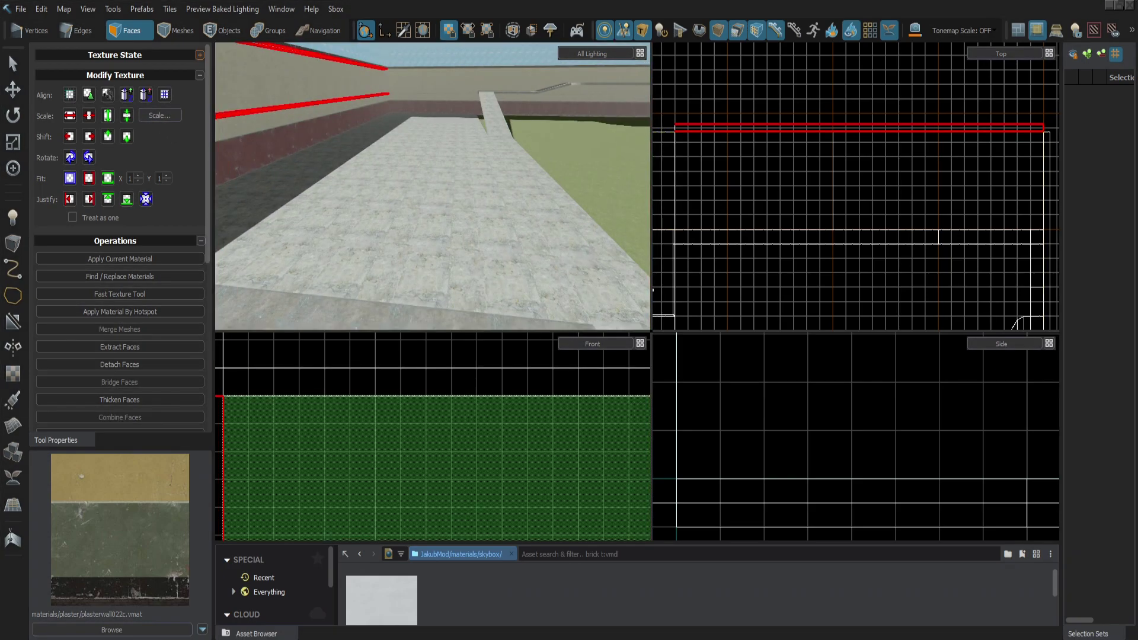
right_click_drag(433, 186, 380, 191)
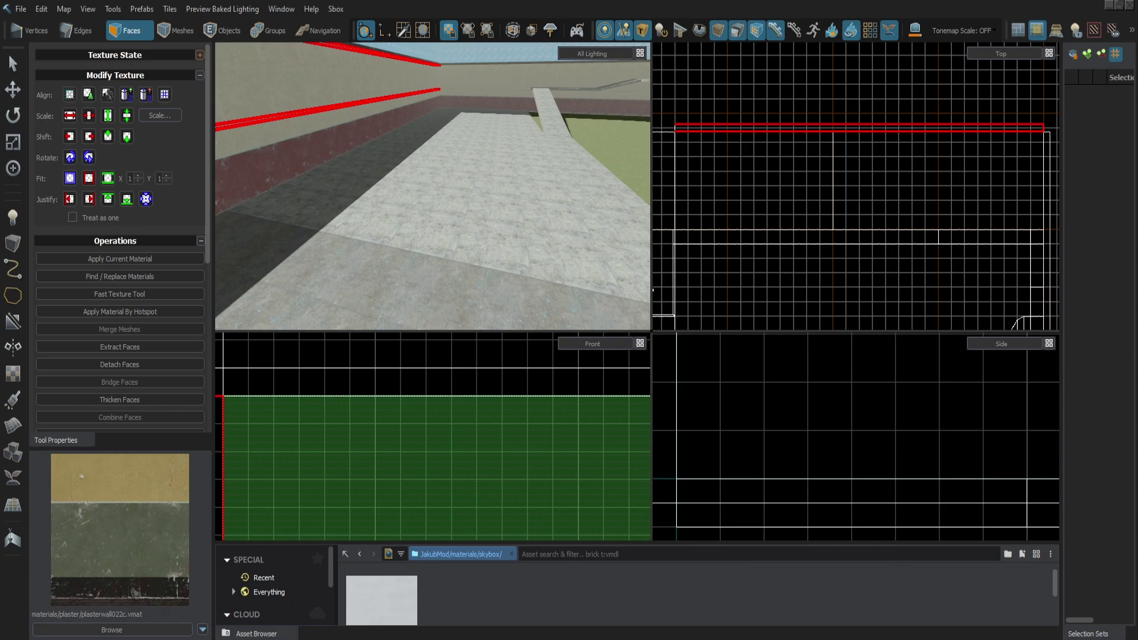
right_click_drag(381, 191, 519, 183)
key("5")
left_click(514, 173)
key("Escape")
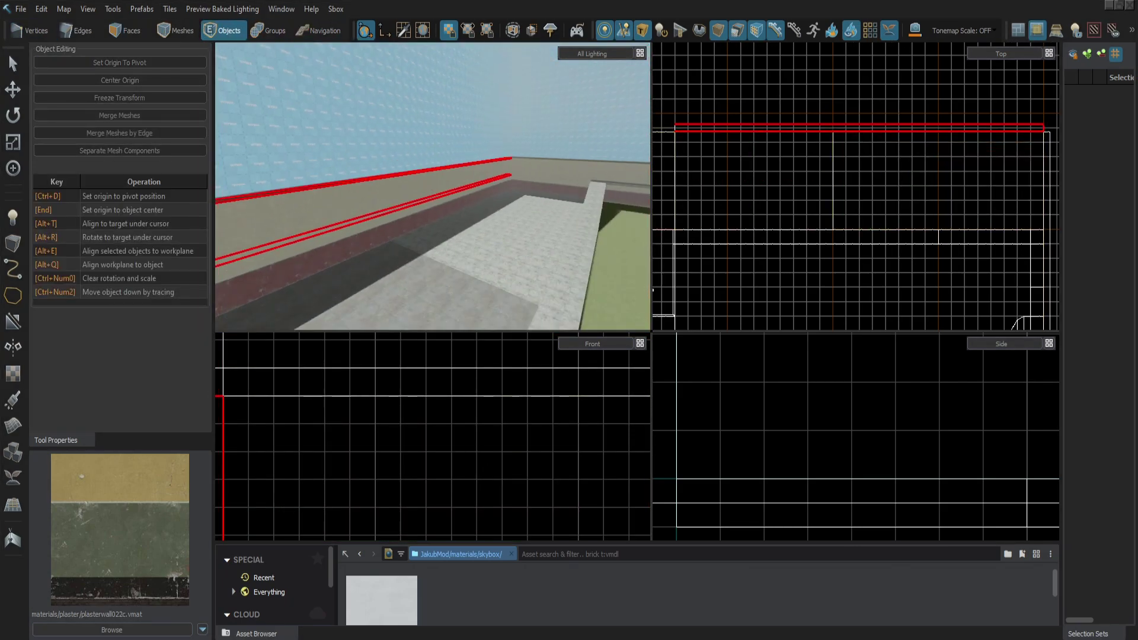
right_click_drag(520, 183, 519, 183)
left_click(519, 184)
Step: Draw a block with a 32 by 144 footprint against the wall at the floor slab
left_click(13, 244)
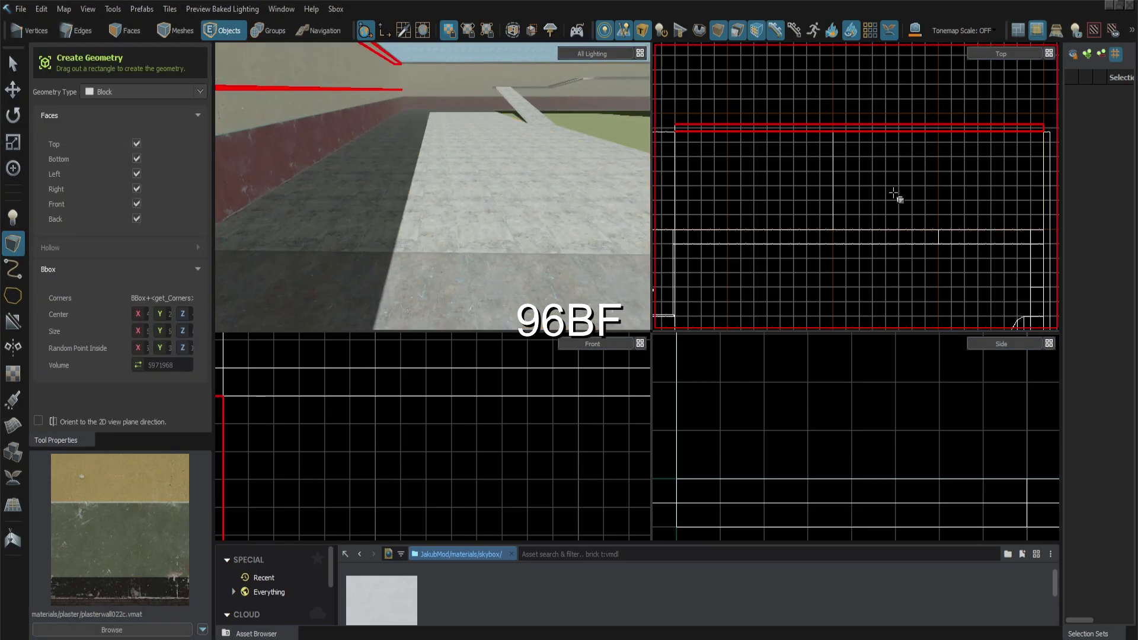
scroll(854, 140, "up", 6)
left_click_drag(768, 105, 783, 221)
left_click_drag(782, 182, 783, 175)
right_click_drag(519, 183, 474, 202)
Step: Set the new block's height to 168, aligned with the wall's horizontal cut, using a finer grid
scroll(423, 403, "down", 8)
scroll(411, 506, "up", 7)
left_click_drag(413, 468, 413, 371)
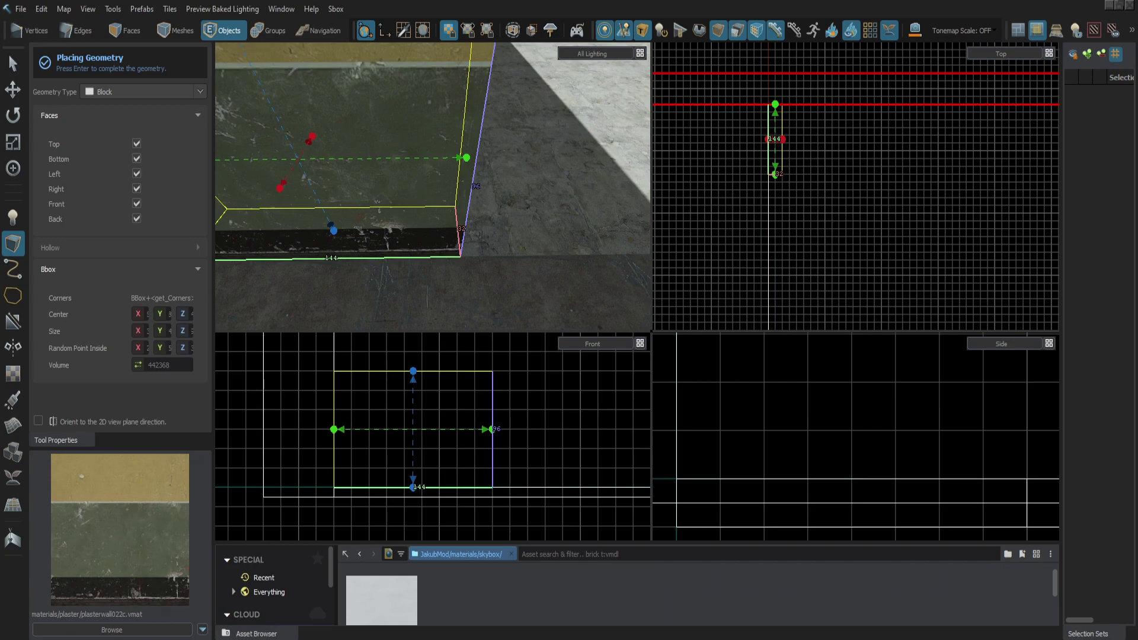
middle_click_drag(413, 371, 430, 407)
left_click_drag(430, 407, 430, 311)
middle_click_drag(442, 351, 451, 407)
key("bracketleft")
scroll(415, 403, "down", 5)
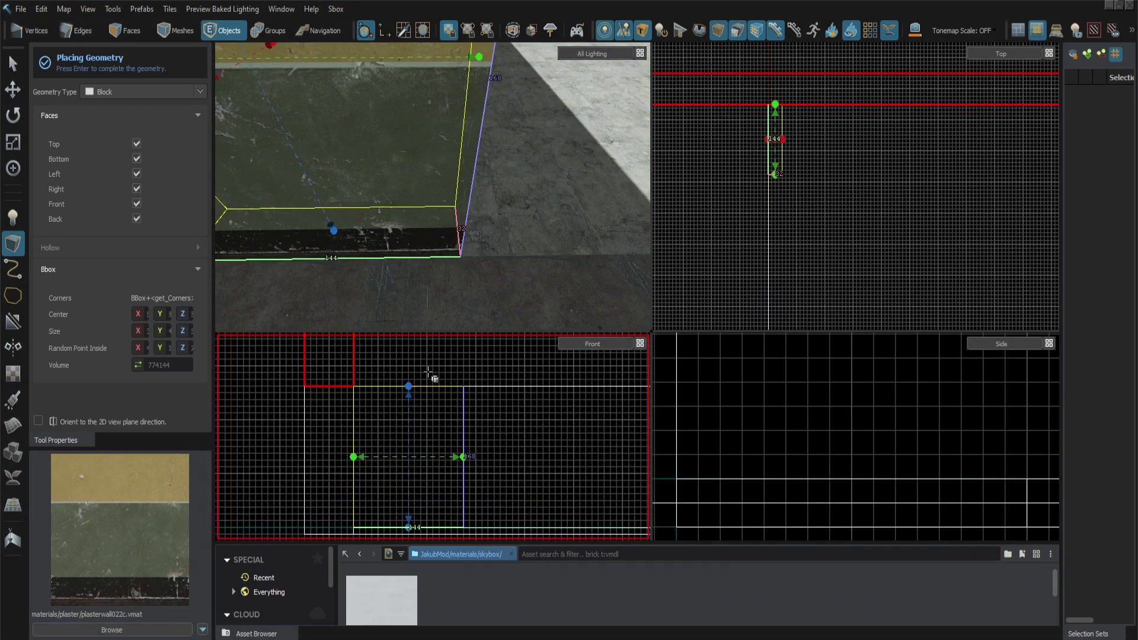
scroll(415, 397, "up", 2)
left_click_drag(409, 380, 408, 388)
right_click_drag(424, 255, 409, 231)
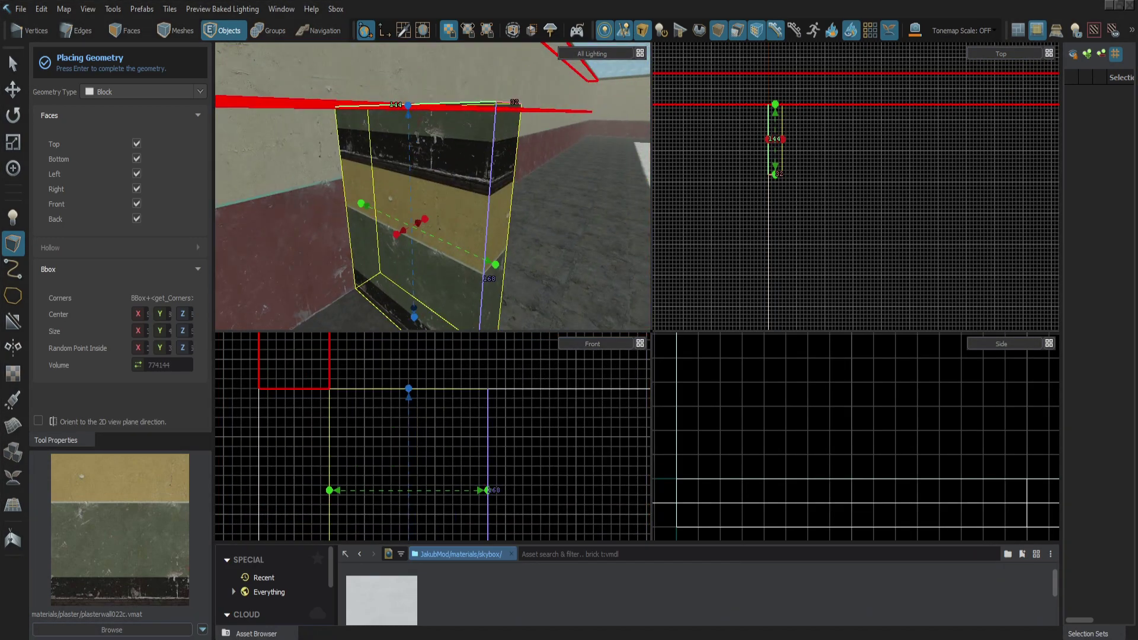
Step: Choose the brickwall003a material, complete the block and select all of its faces
left_click(112, 630)
key("Return")
key("3")
right_click_drag(511, 183, 551, 184)
key("Escape")
double_click(474, 254)
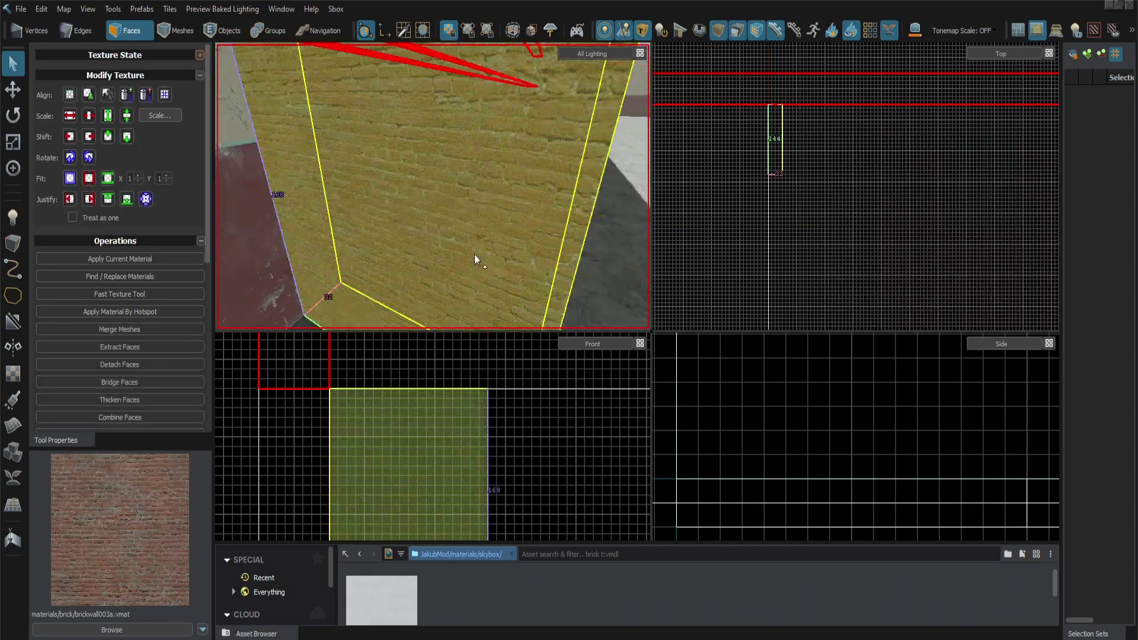
Step: Copy the brick block to the opposite side of the floor, resting against the slab's outer edge line
right_click_drag(474, 254, 527, 255)
key("t")
key("5")
left_click_drag(774, 86, 776, 243, "shift")
middle_click_drag(782, 296, 798, 178)
left_click_drag(790, 115, 792, 296)
scroll(792, 287, "up", 3)
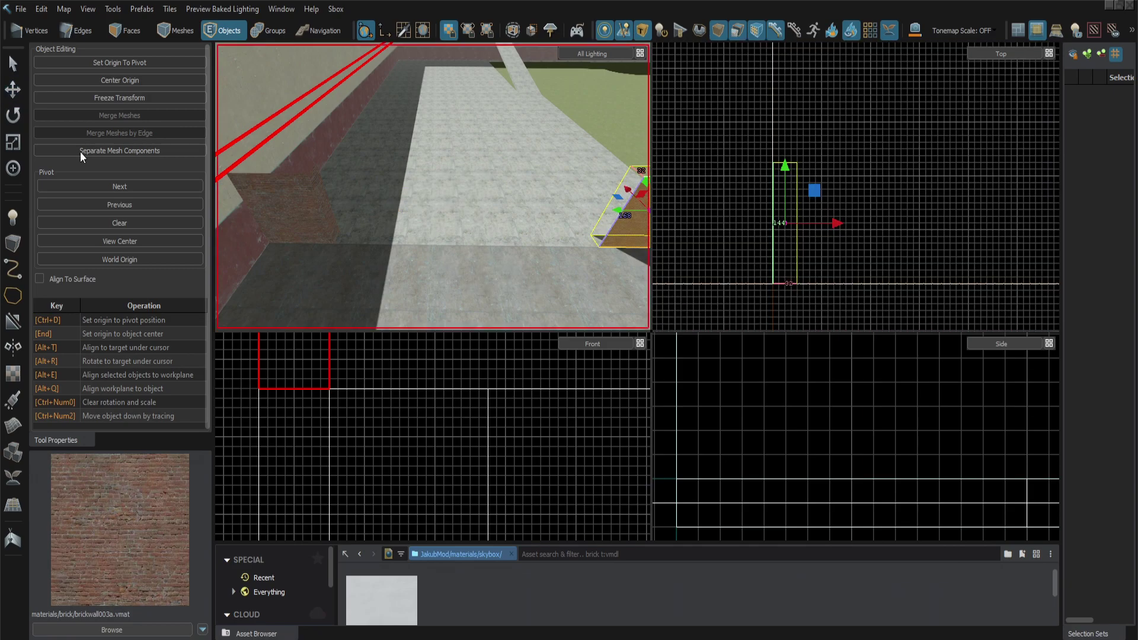
Step: Mirror the copied brick block across a line through its middle
right_click_drag(450, 237, 500, 249)
key("shift+f")
left_click_drag(754, 229, 833, 229)
key("Escape")
right_click_drag(515, 252, 541, 269)
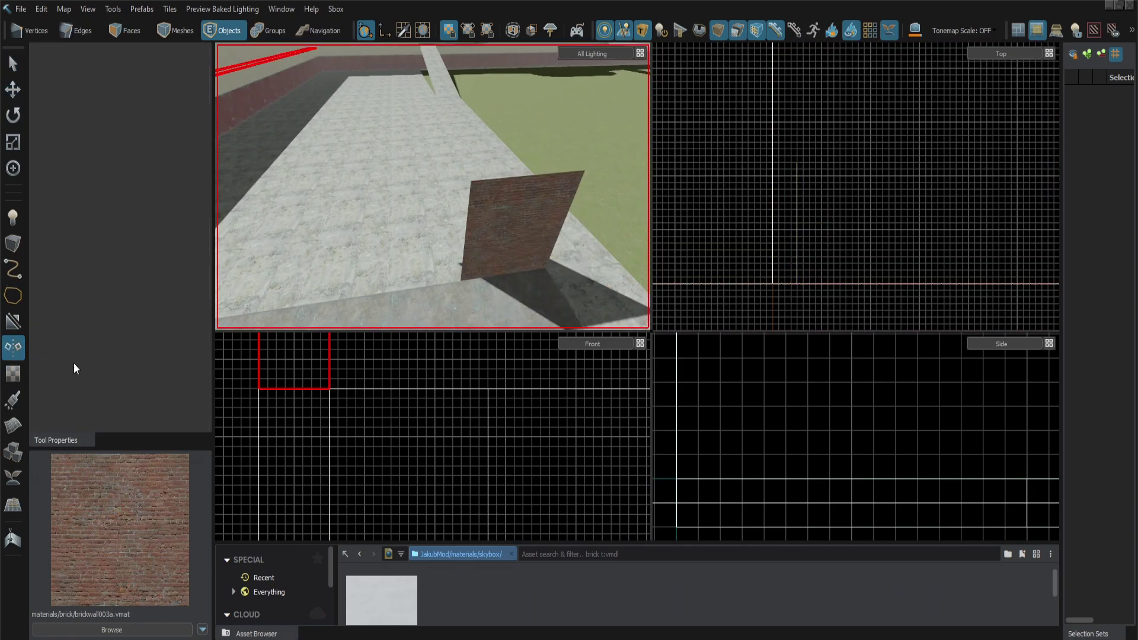
Step: Lengthen the copied brick block to 176 by stretching its end facing the walkway
key("shift+s")
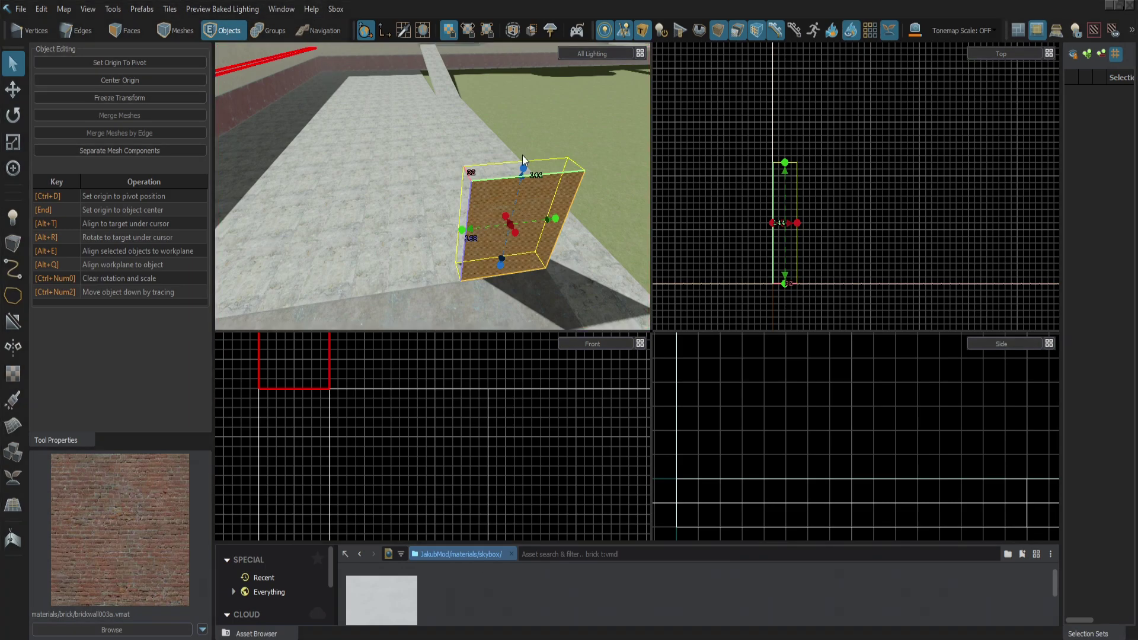
left_click_drag(517, 178, 580, 193, "alt")
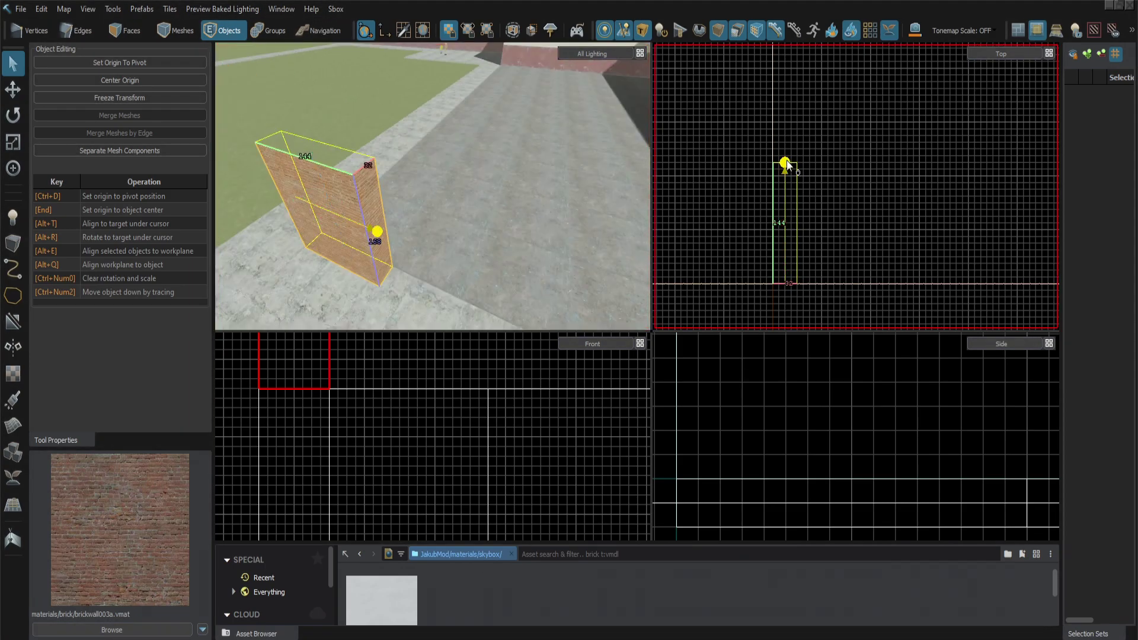
left_click_drag(786, 163, 786, 136)
left_click_drag(475, 178, 332, 189, "alt")
Step: Select the two vertical edges at the end of the copied brick block and merge them
left_click(131, 30)
left_click(94, 37)
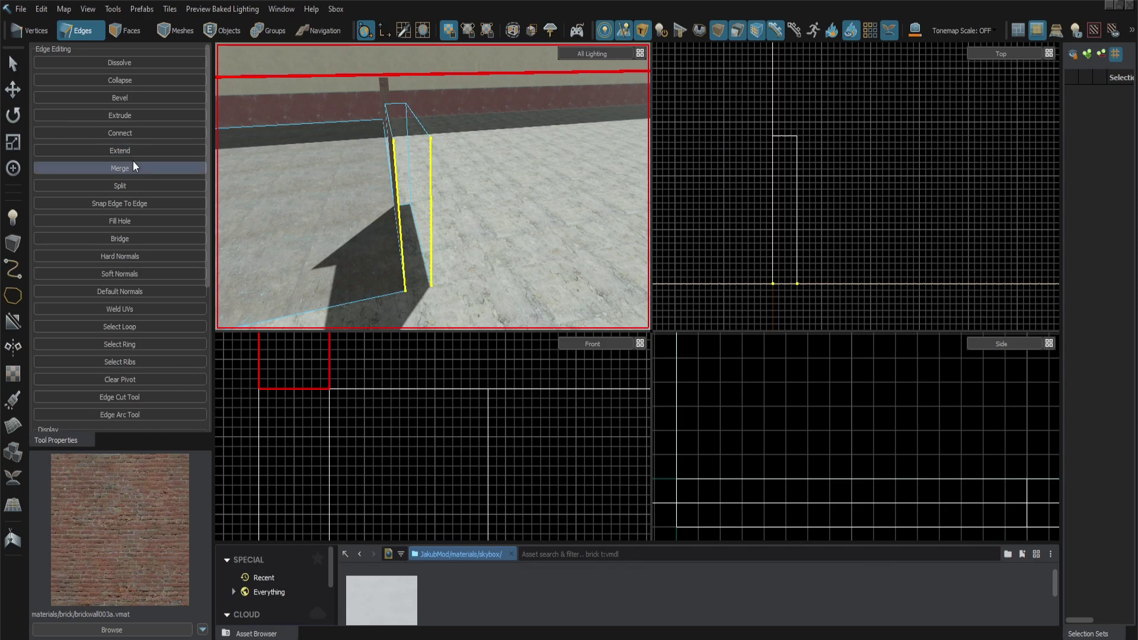
left_click(132, 162)
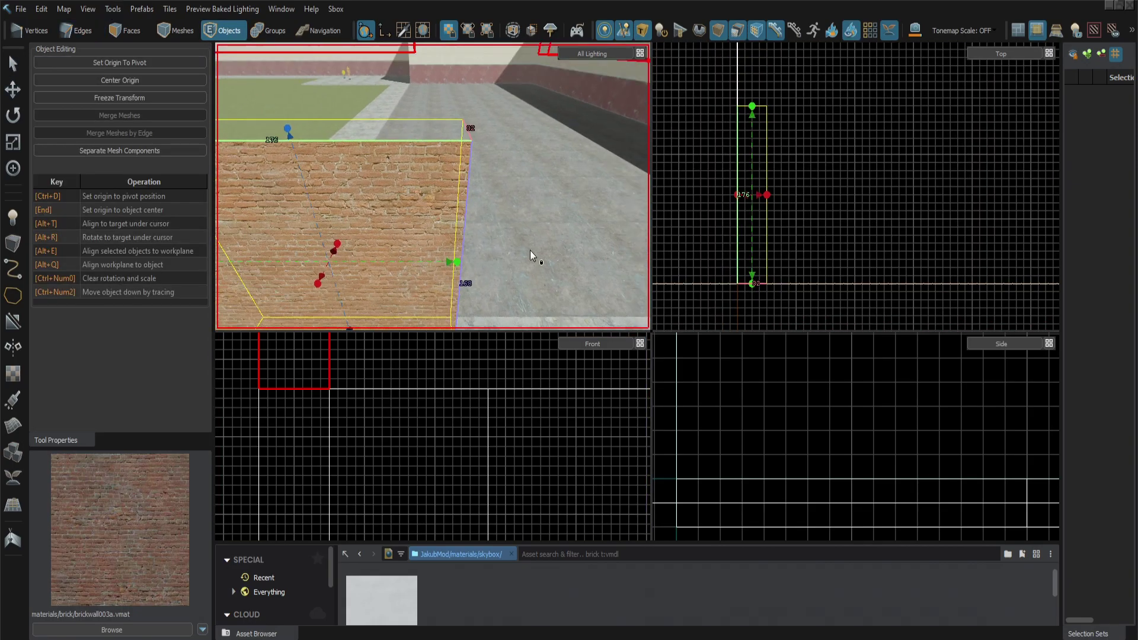
Step: Lower the outer upper edge of the concrete post at the brick wall's end by two grid units to bevel it
left_click(13, 322)
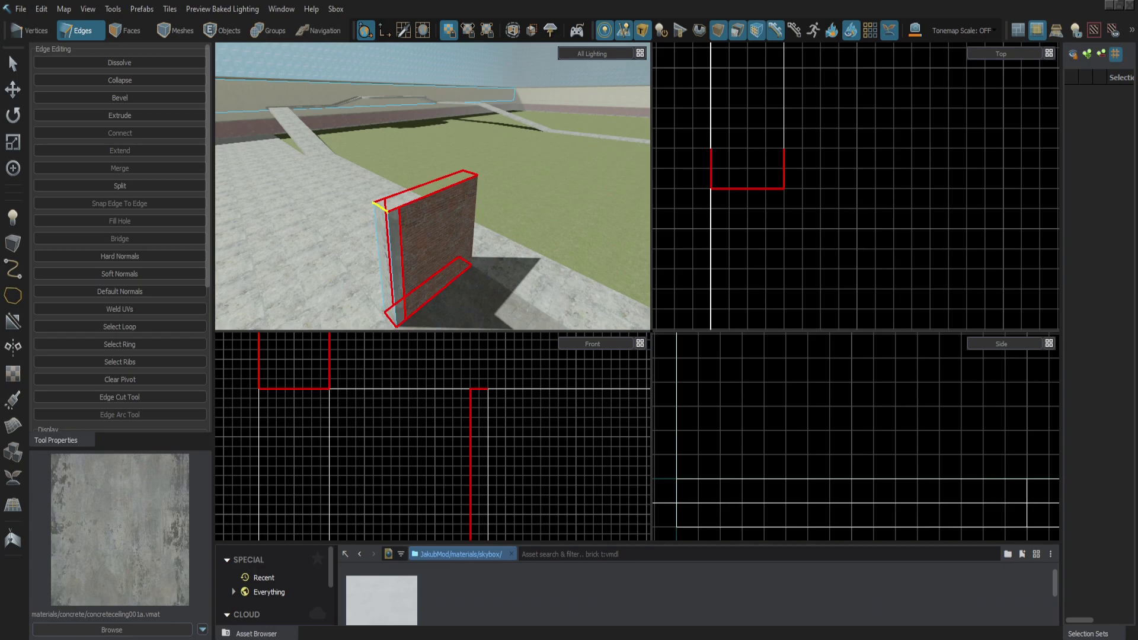
scroll(342, 414, "down", 5)
scroll(507, 411, "up", 10)
left_click_drag(495, 430, 495, 488)
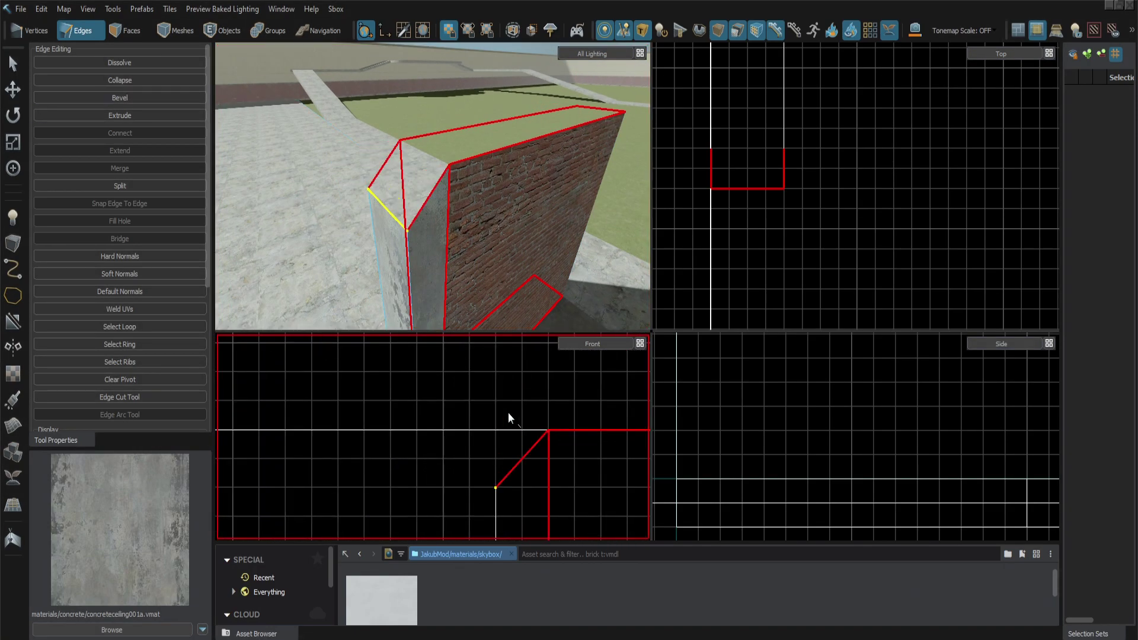
right_click_drag(432, 187, 433, 196)
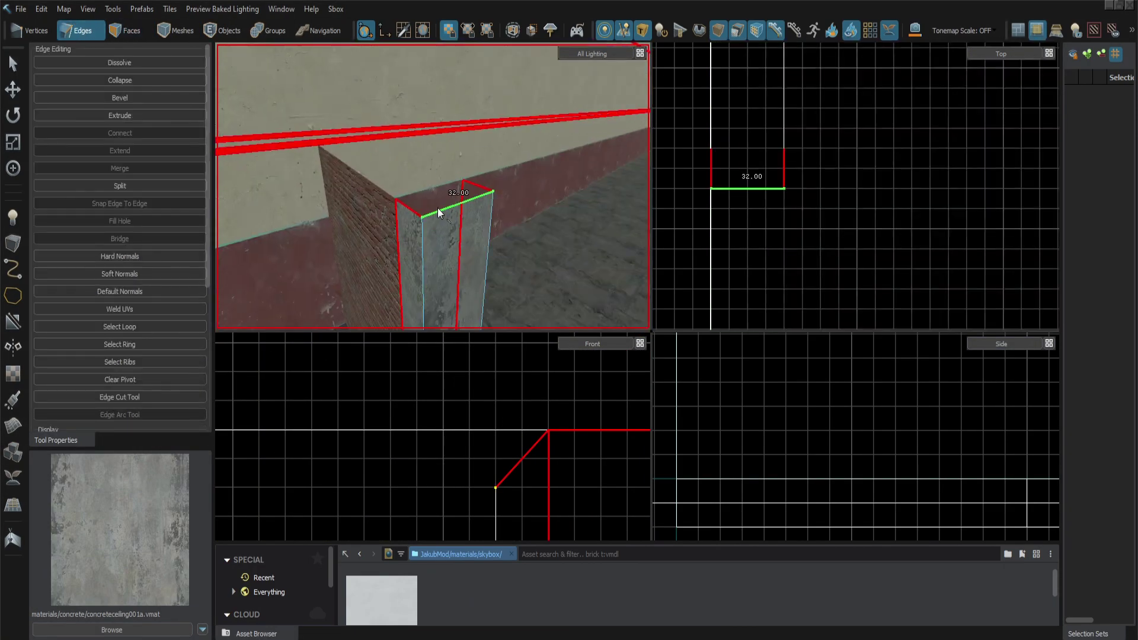
left_click(437, 208)
scroll(480, 407, "down", 5)
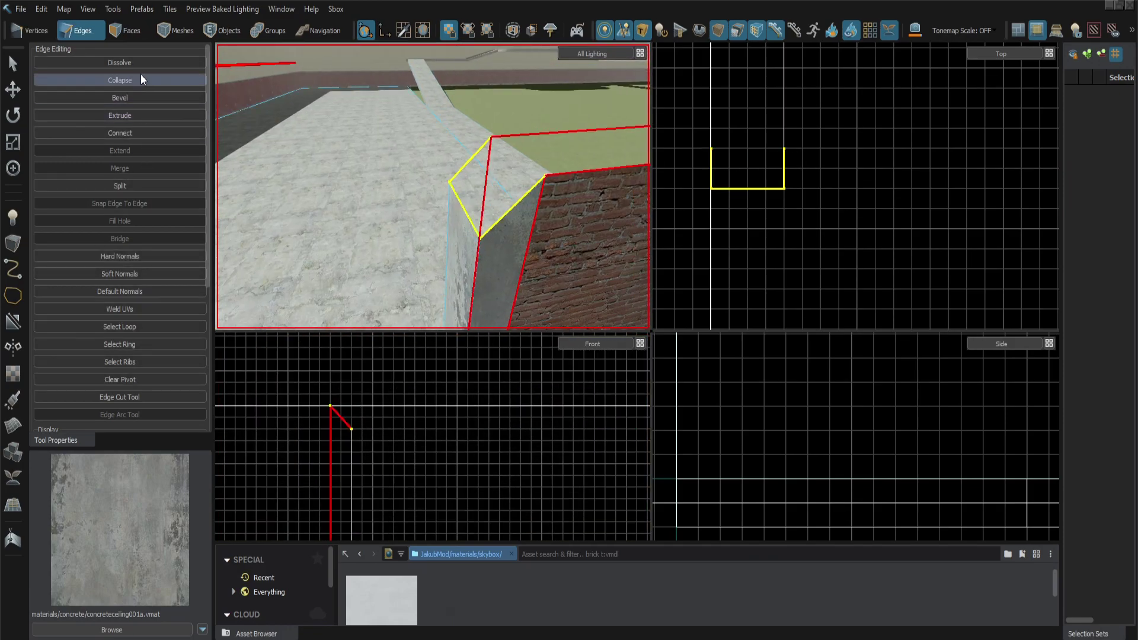
key("4")
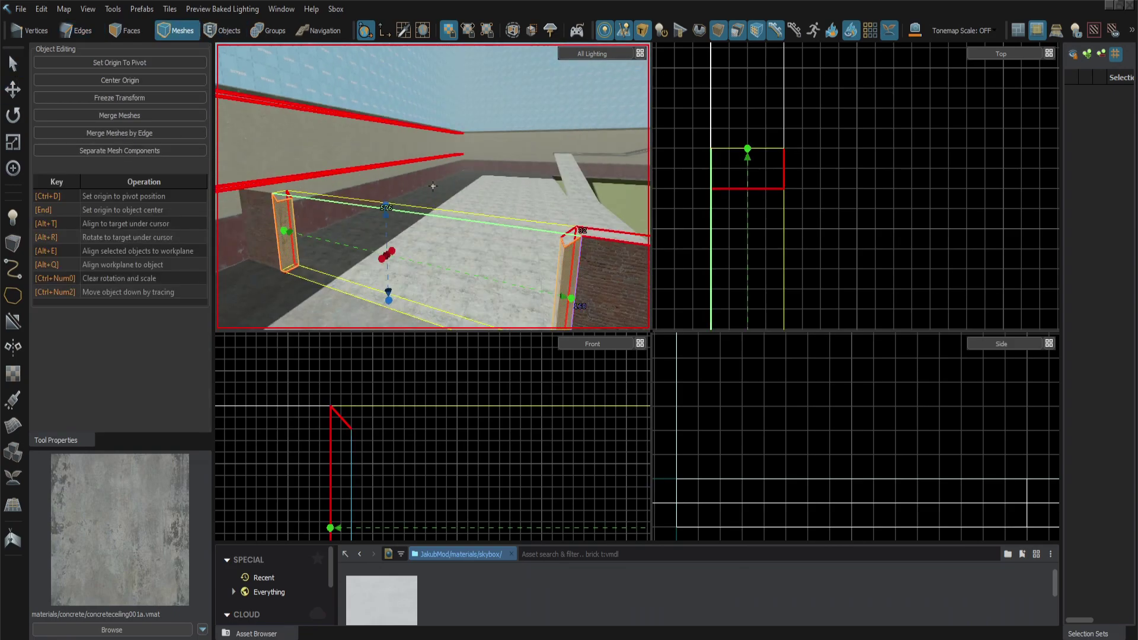
key("2")
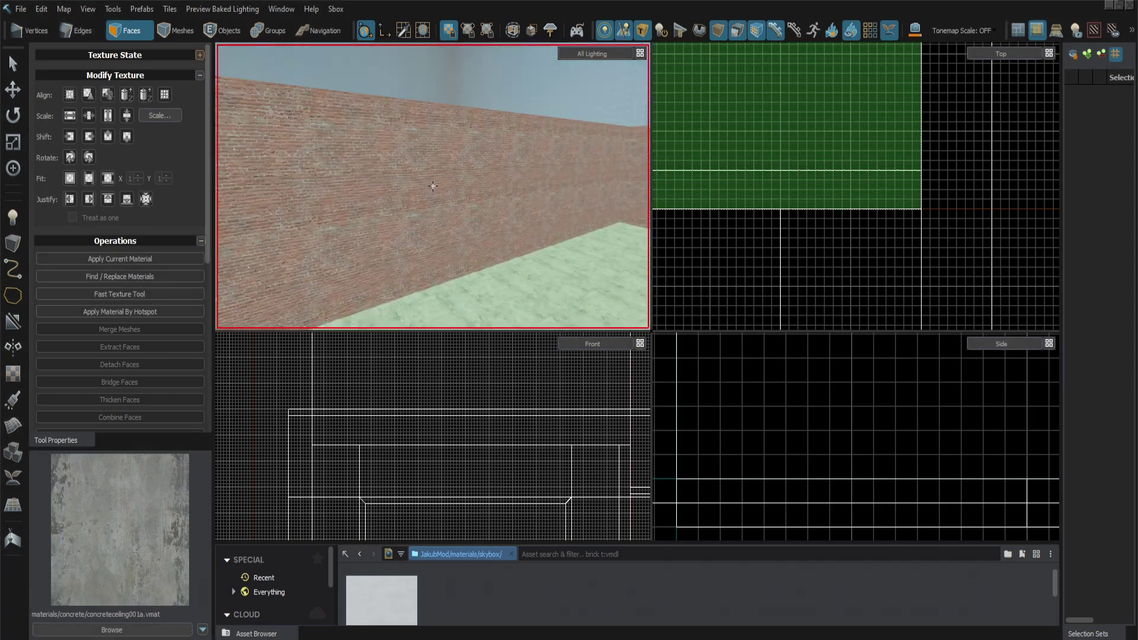
Step: Select the edges at the walkway ramp's lower end and shift them along the wall on a coarser grid
left_click(594, 172)
key("2")
left_click(380, 176)
left_click(380, 192, "ctrl")
key("w")
key("a")
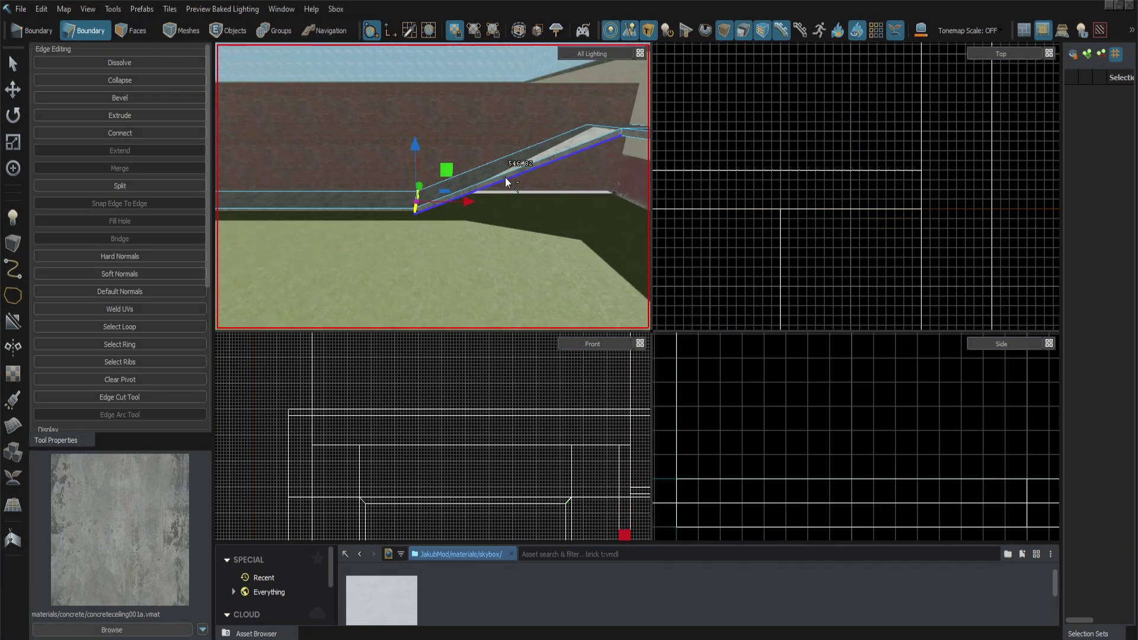
key("d")
key("bracketright")
key("bracketright")
left_click_drag(336, 201, 531, 180)
right_click_drag(531, 179, 521, 155)
key("w")
scroll(977, 199, "down", 6)
Step: Select the brick wall behind the ramp and set up a clip that keeps both parts
key("shift+s")
left_click(377, 221)
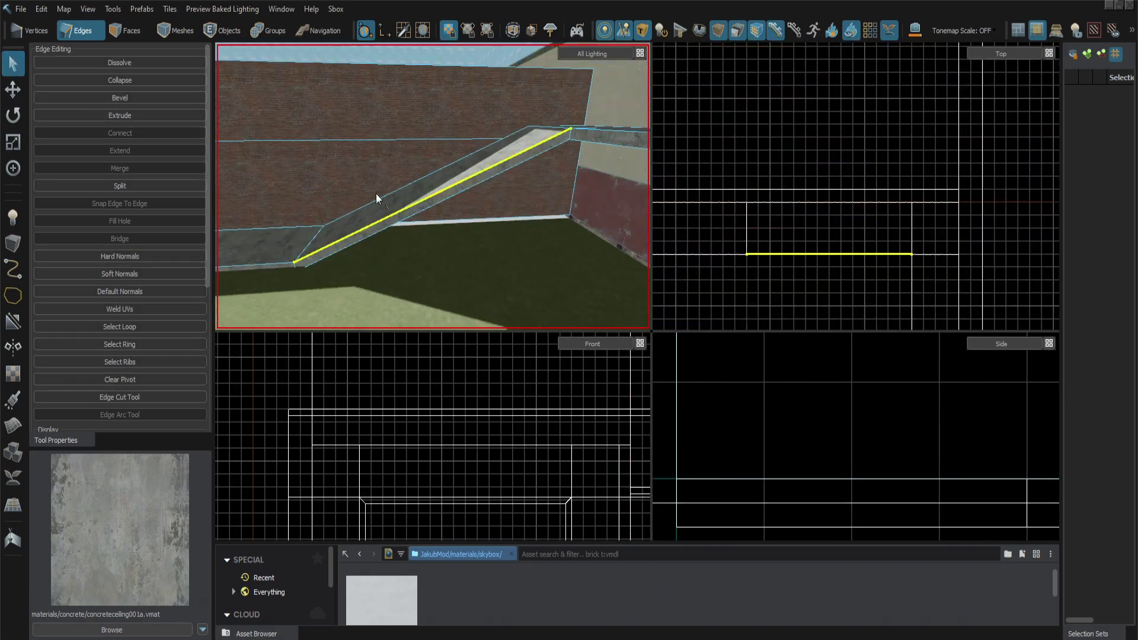
key("3")
left_click(379, 226)
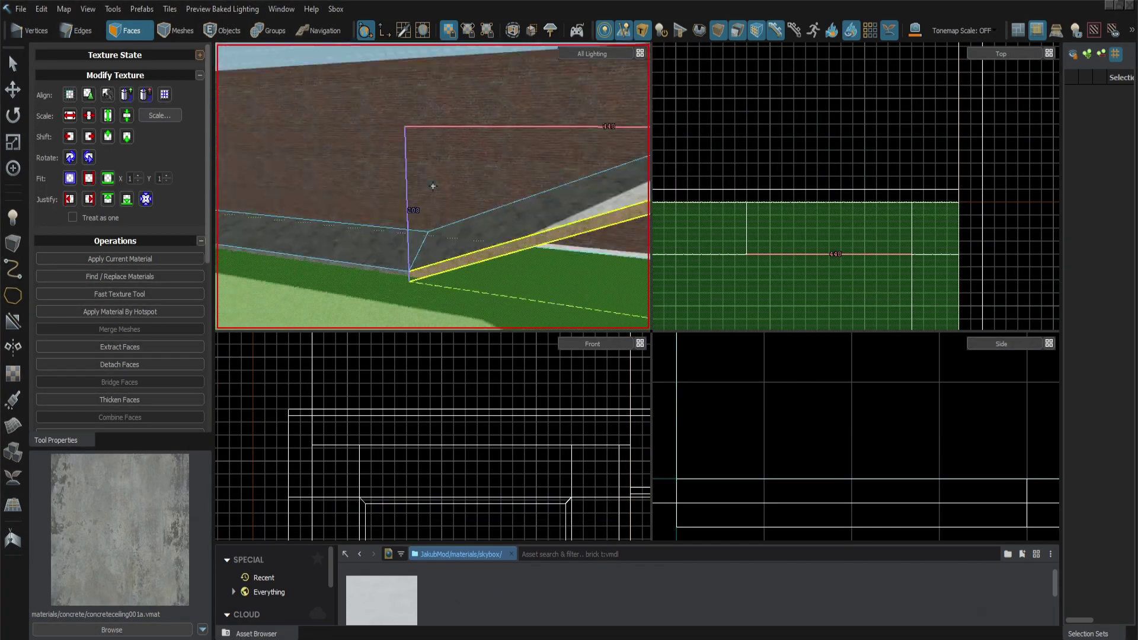
key("w")
left_click(433, 186)
left_click(13, 322)
scroll(718, 208, "down", 4)
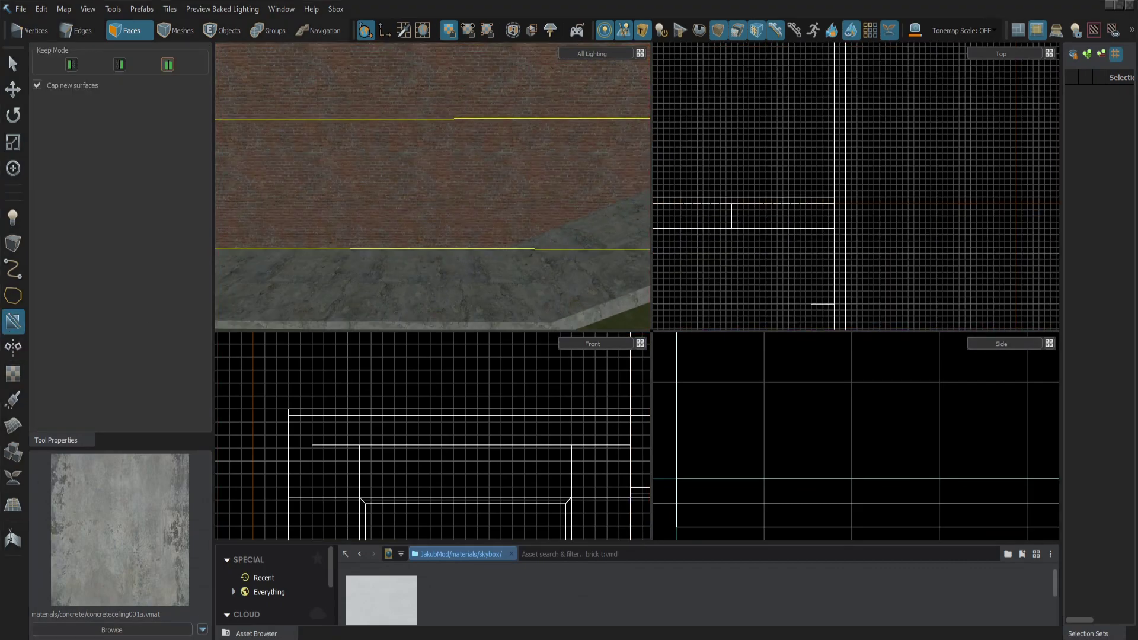